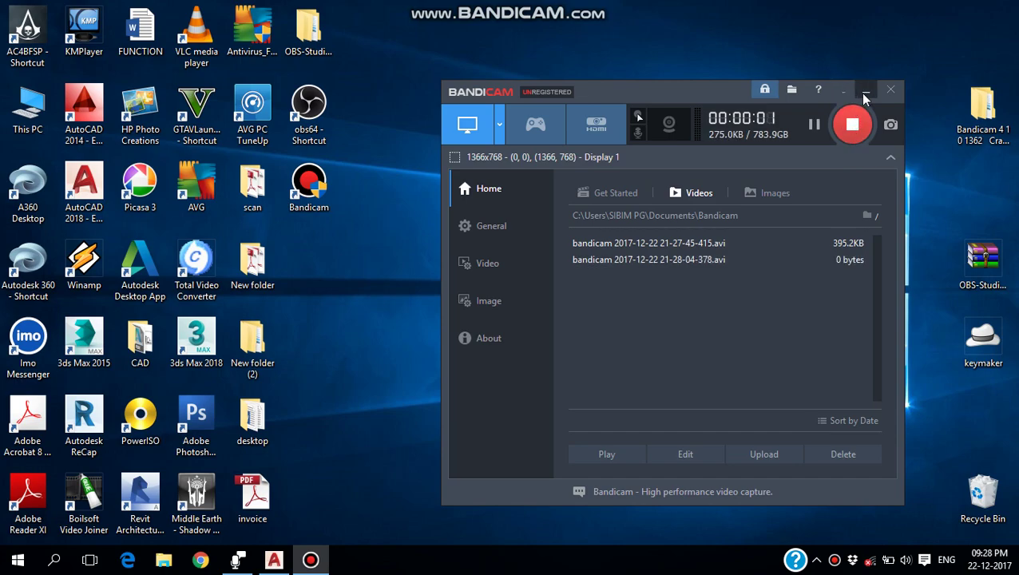
- Minimize the Bandicam recorder window to show the desktop shortcuts
{"action": "left_click", "coordinate": [865, 91]}
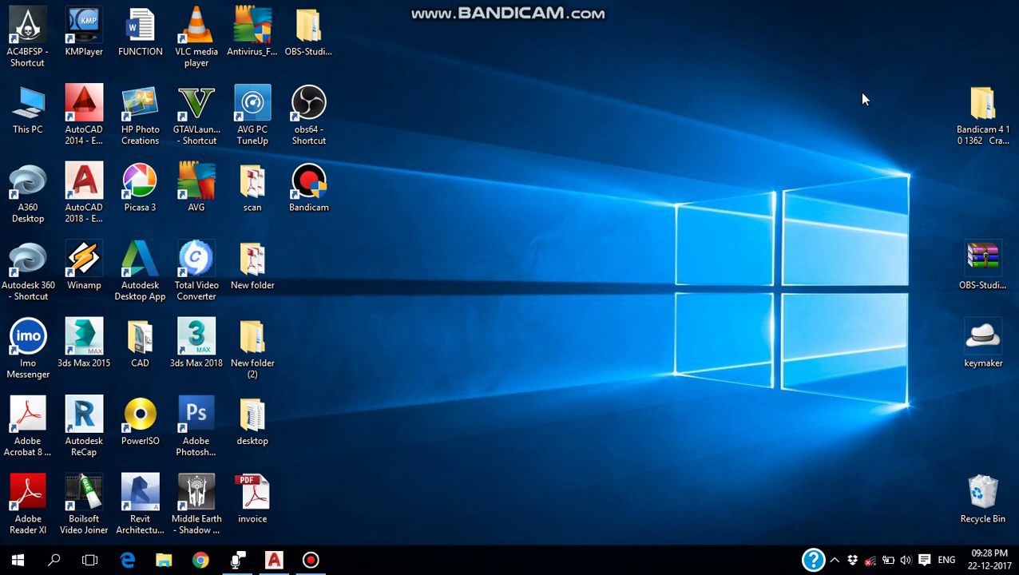
- Launch AutoCAD 2018 from its desktop shortcut
{"action": "double_click", "coordinate": [74, 188]}
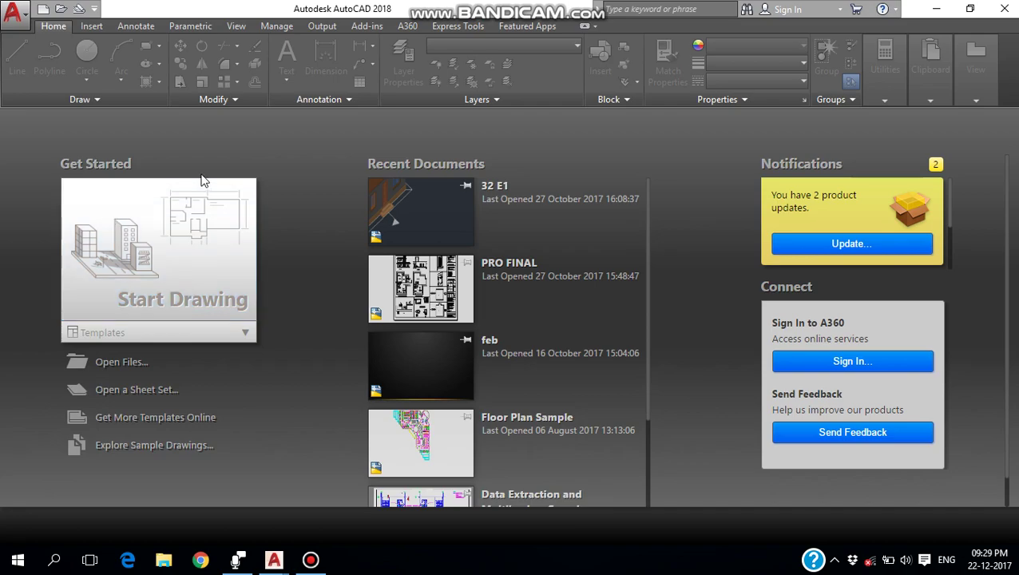
- Open a new blank Drawing1 from the Start Drawing tile
{"action": "left_click", "coordinate": [209, 227]}
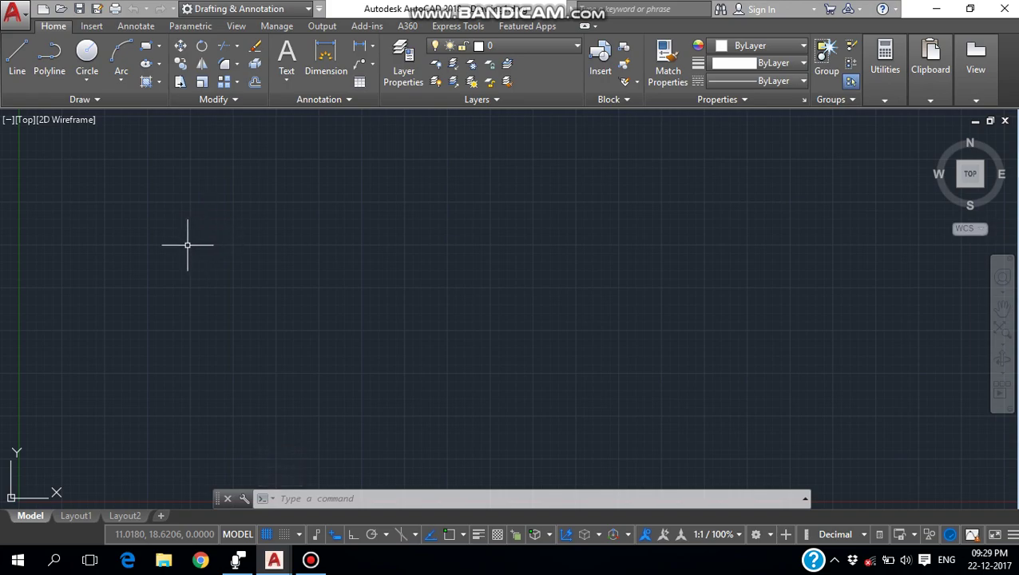
{"action": "left_click", "coordinate": [187, 245]}
{"action": "left_click", "coordinate": [264, 189]}
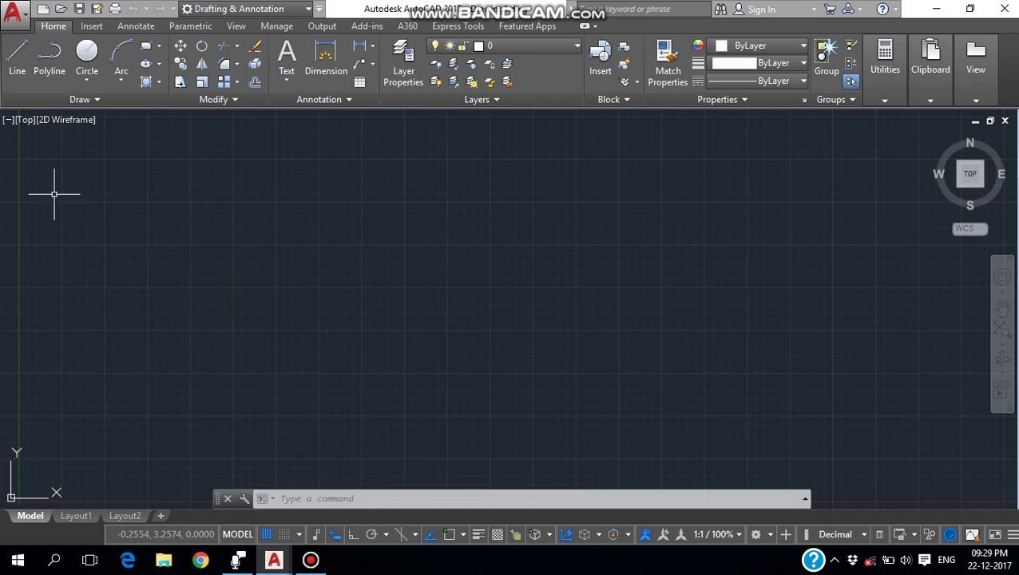
- Draw one horizontal line in the upper left with Ortho on, then cancel the stray selection
{"action": "left_click", "coordinate": [18, 73]}
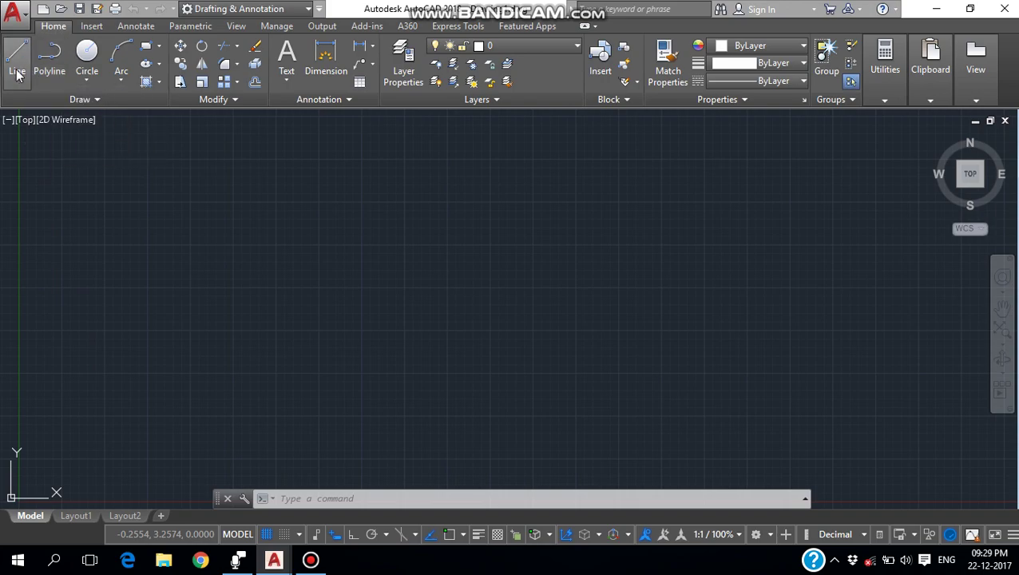
{"action": "left_click", "coordinate": [96, 246]}
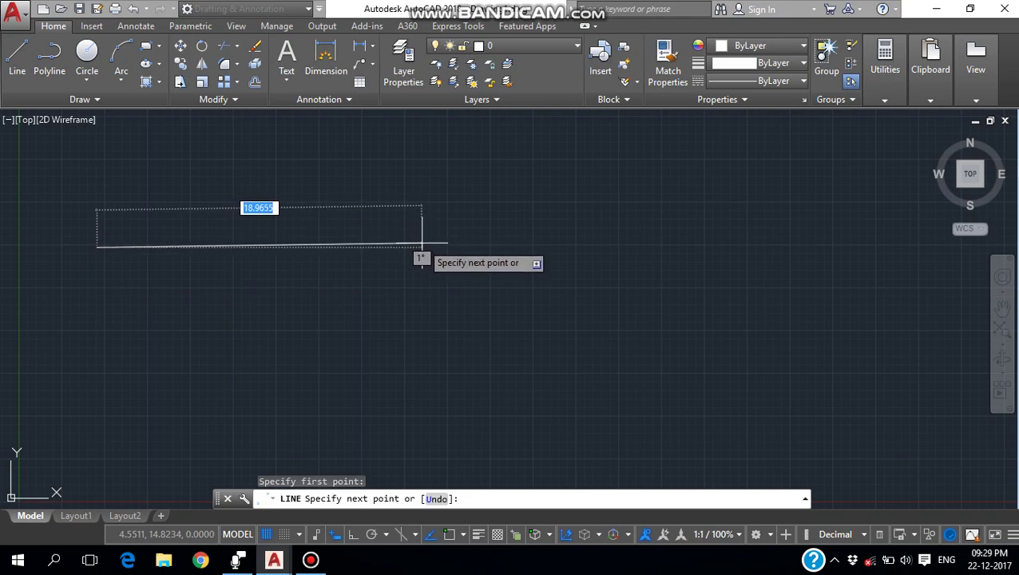
{"action": "key", "text": "F8"}
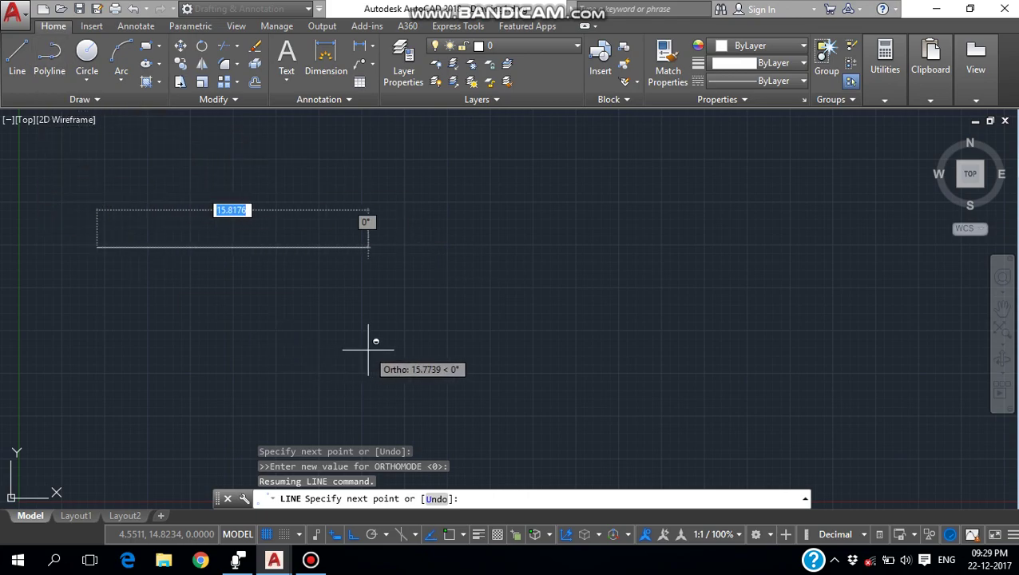
{"action": "left_click", "coordinate": [368, 247]}
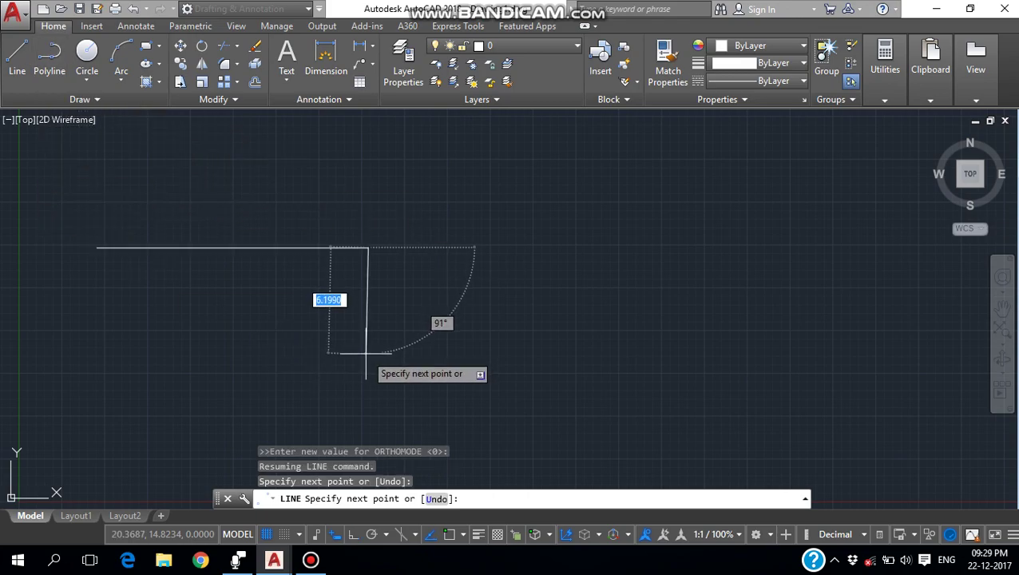
{"action": "key", "text": "Escape"}
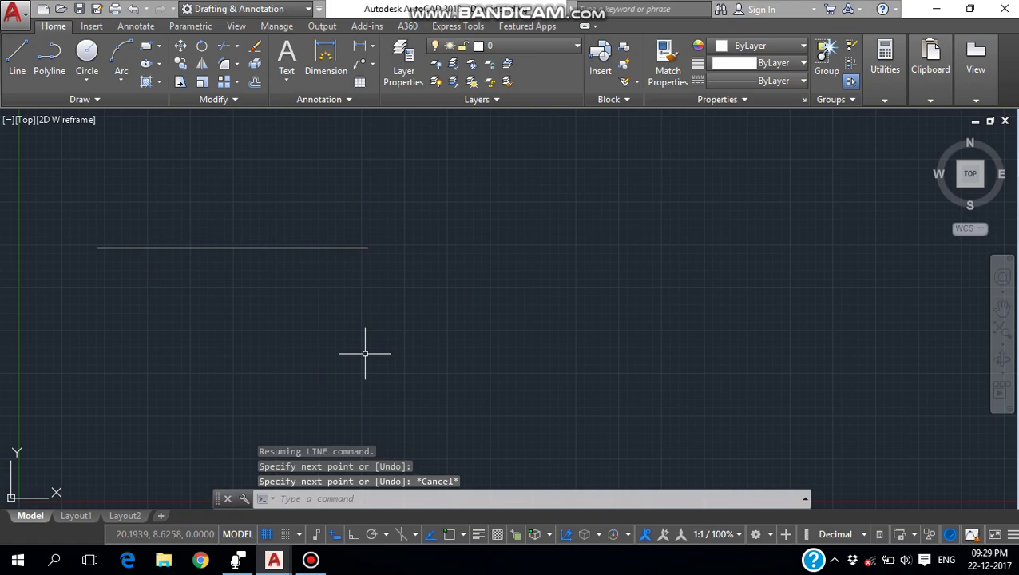
{"action": "left_click", "coordinate": [359, 348]}
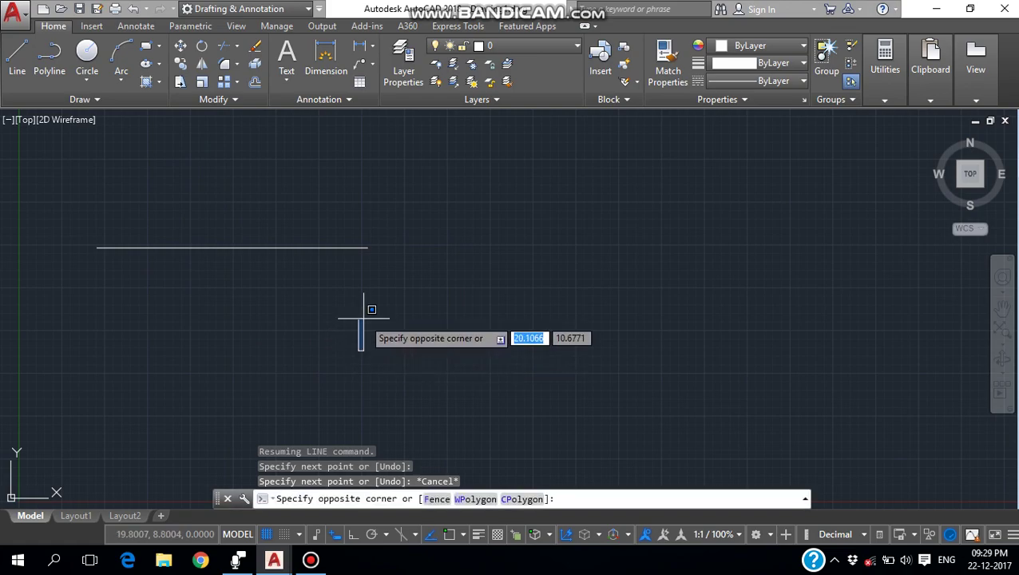
{"action": "key", "text": "BackSpace"}
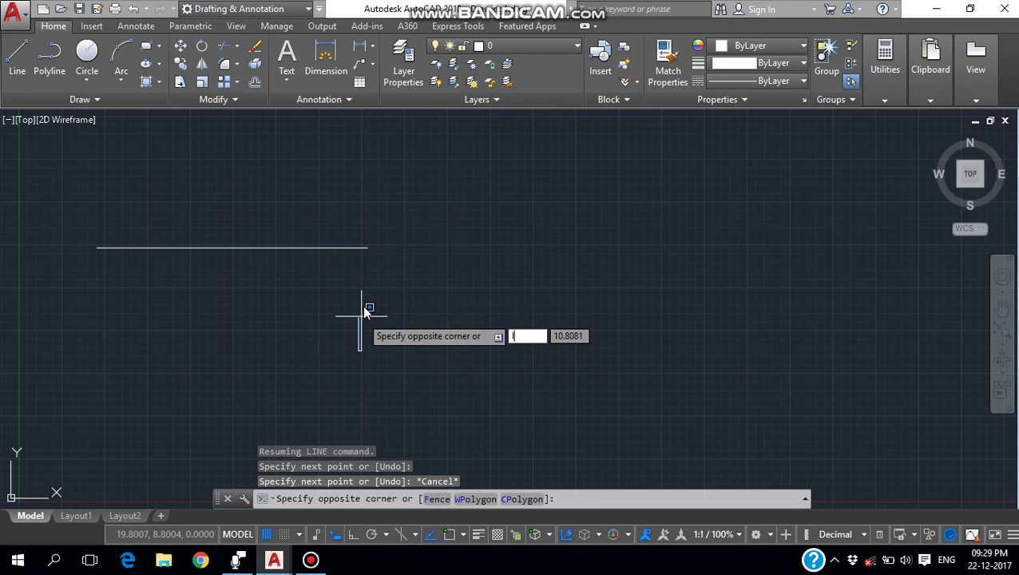
{"action": "key", "text": "Escape"}
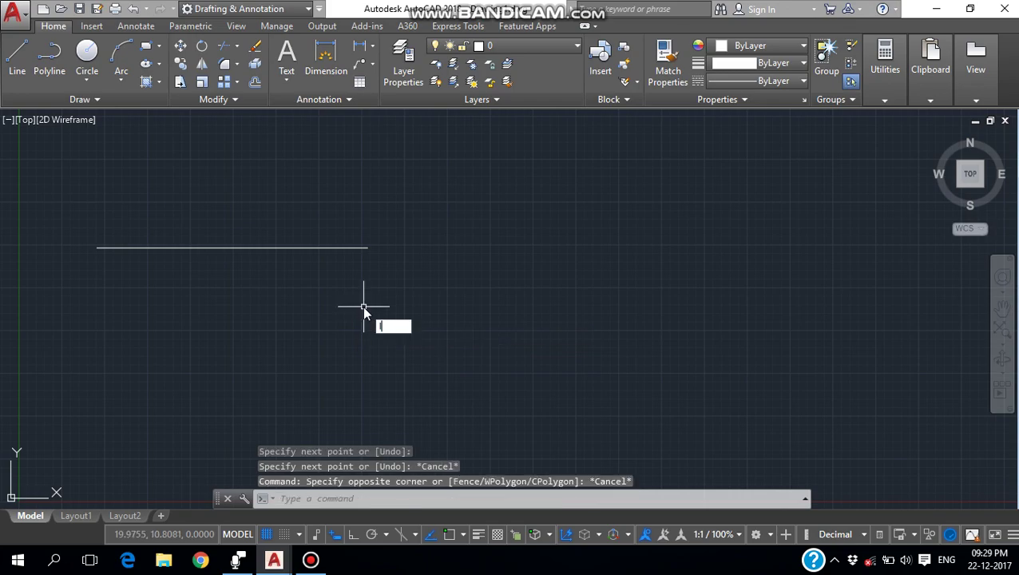
- Start a LINE at the rectangle's first corner with Ortho and grid Snap enabled
{"action": "type", "text": "l"}
{"action": "key", "text": "Return"}
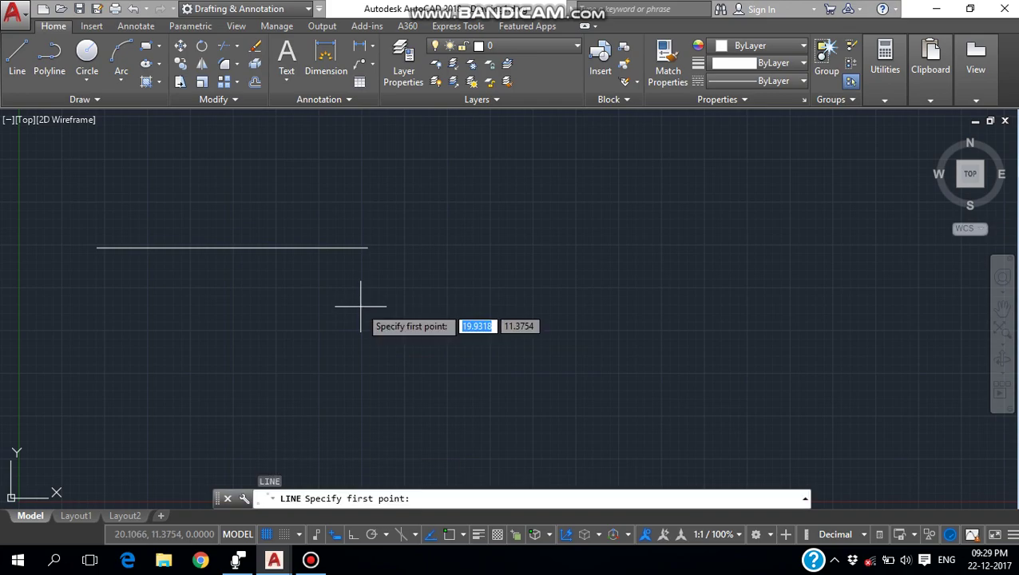
{"action": "left_click", "coordinate": [317, 368]}
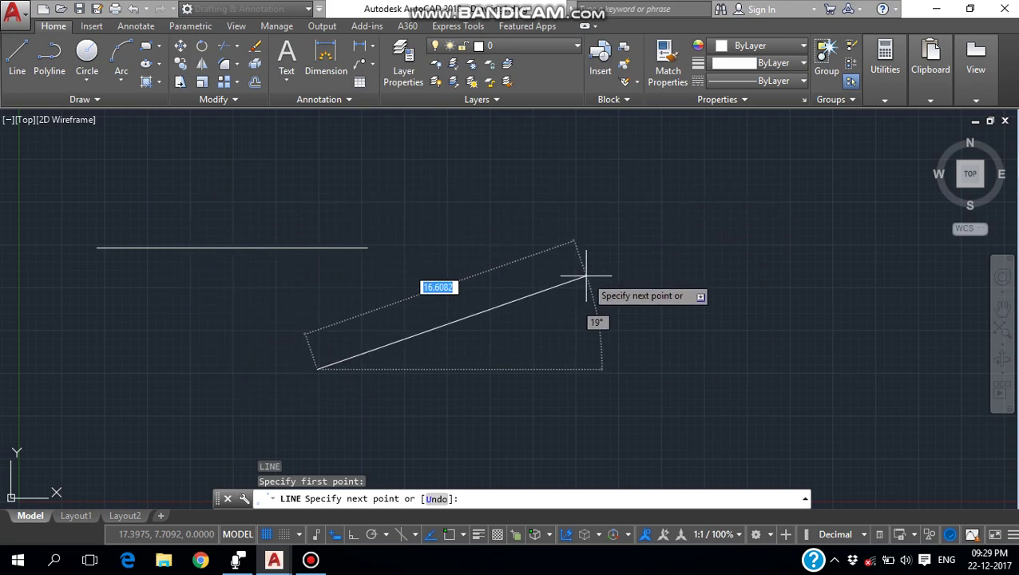
{"action": "key", "text": "F8"}
{"action": "key", "text": "F9"}
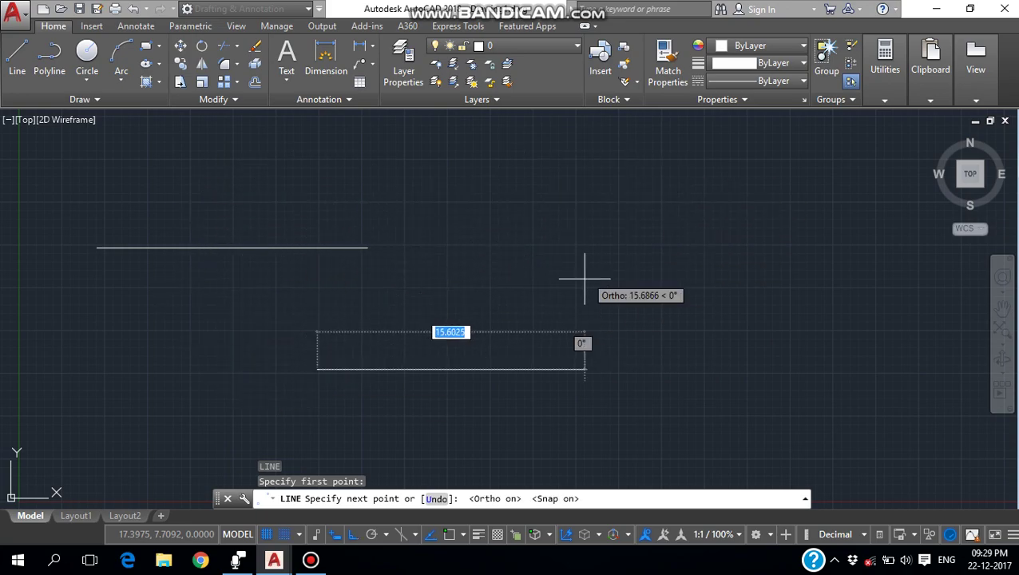
{"action": "key", "text": "F8"}
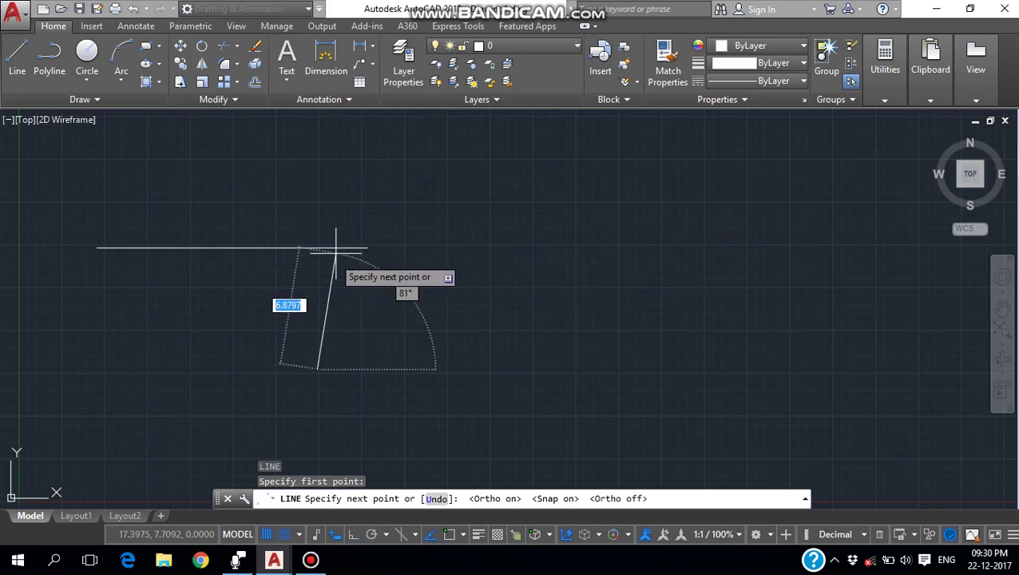
{"action": "key", "text": "F8"}
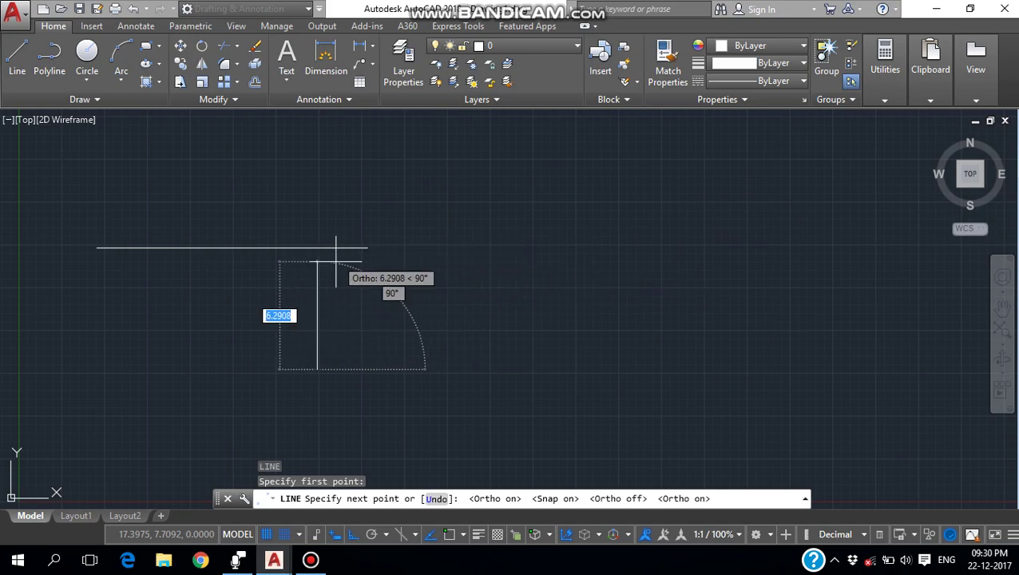
- Trace the rectangle's top, right side, and a bottom edge extending further left
{"action": "left_click", "coordinate": [318, 329]}
{"action": "left_click", "coordinate": [447, 329]}
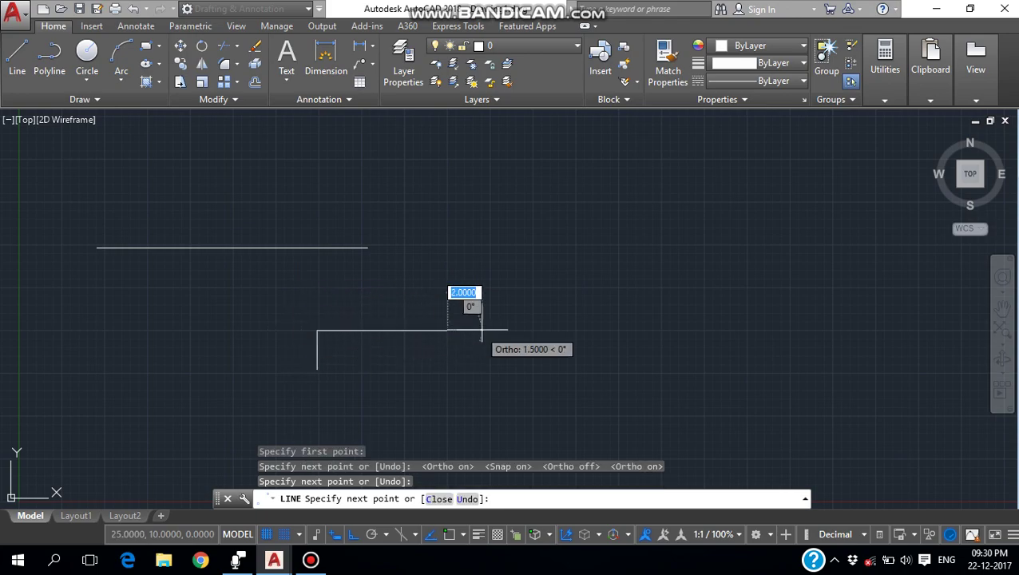
{"action": "left_click", "coordinate": [487, 399]}
{"action": "left_click", "coordinate": [208, 372]}
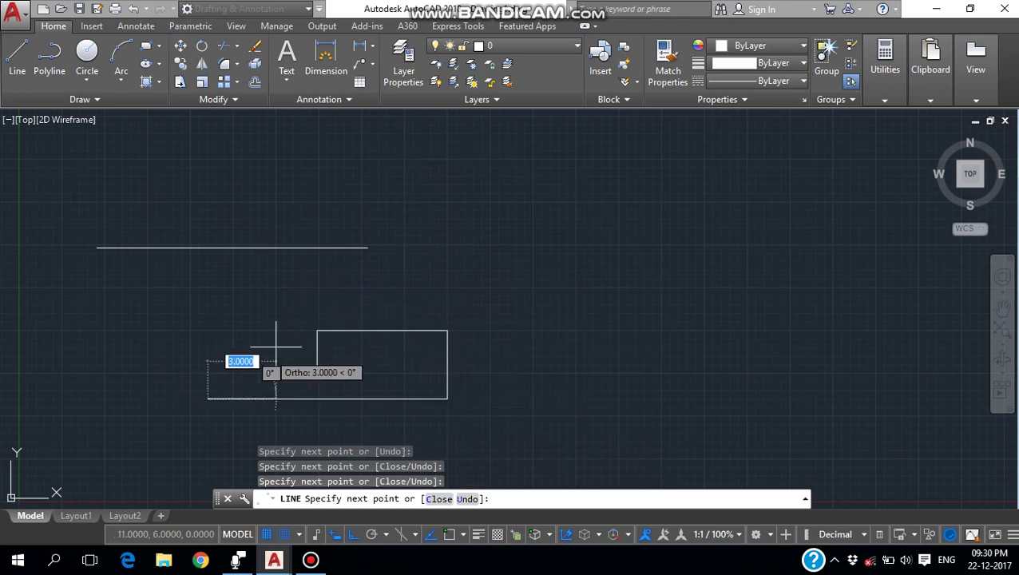
{"action": "left_click", "coordinate": [376, 351]}
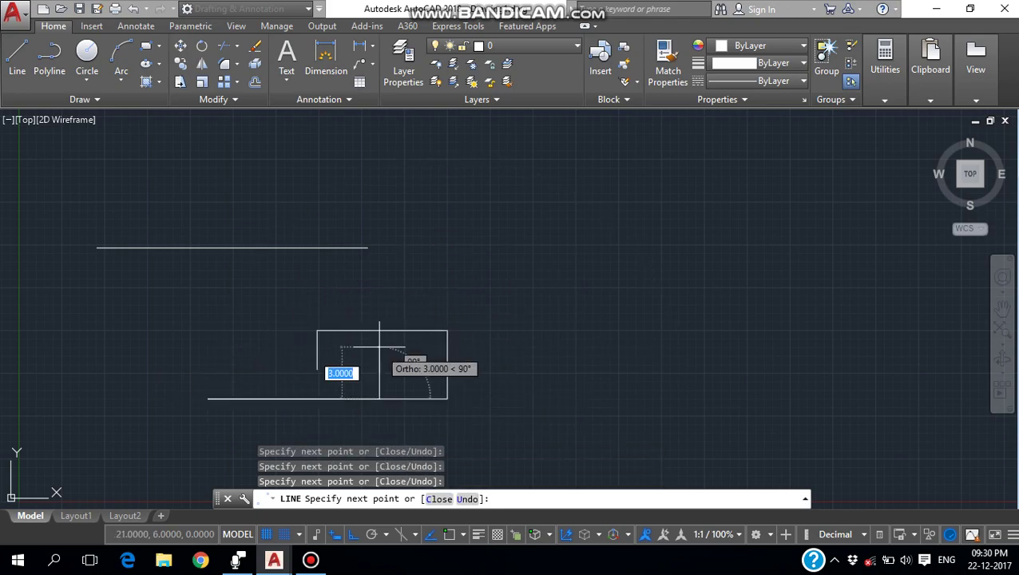
{"action": "key", "text": "Escape"}
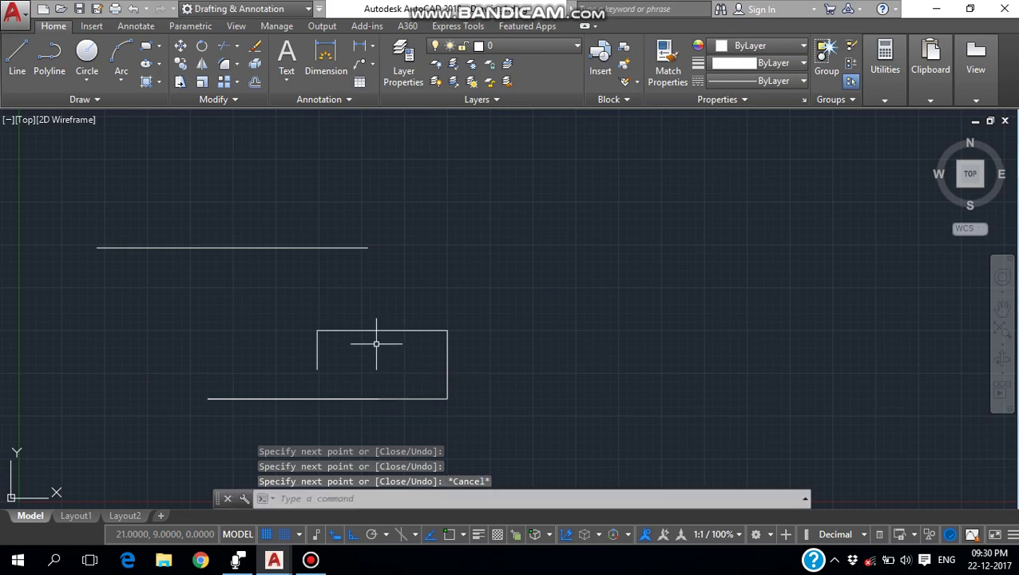
- Draw a stepped polyline around the rectangle going right, down, left, up and right
{"action": "left_click", "coordinate": [49, 72]}
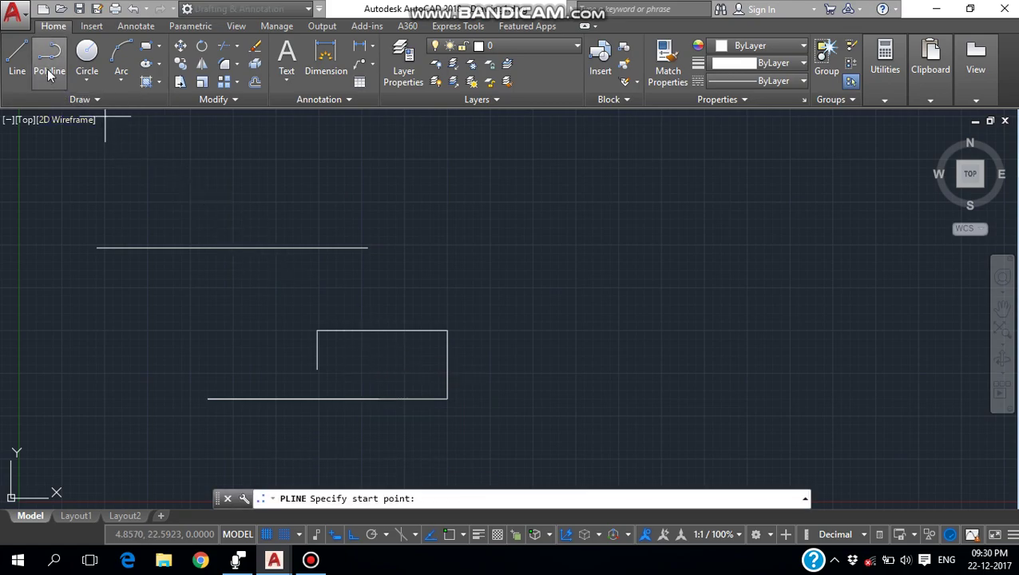
{"action": "left_click", "coordinate": [326, 295]}
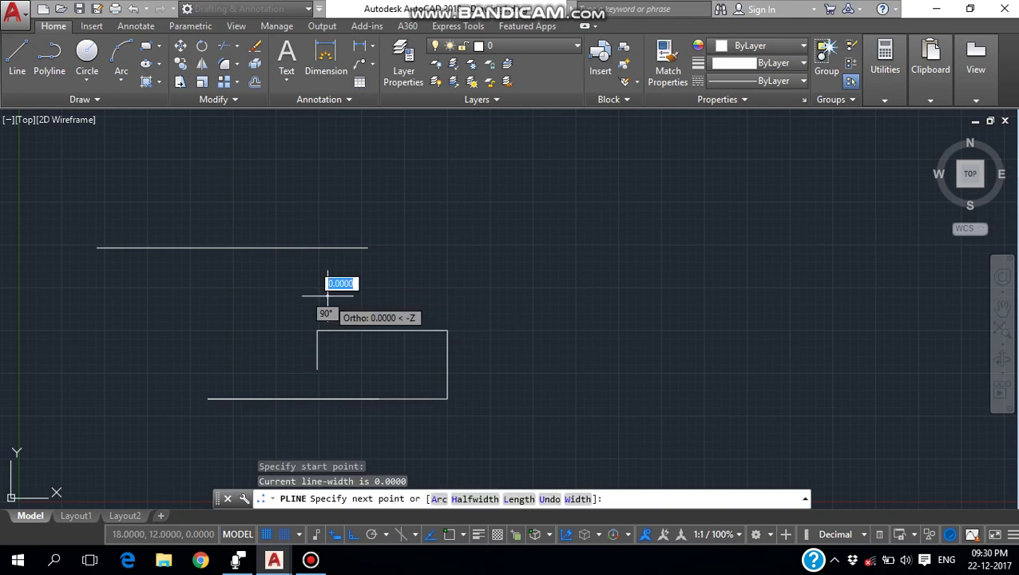
{"action": "left_click", "coordinate": [533, 295]}
{"action": "left_click", "coordinate": [534, 415]}
{"action": "left_click", "coordinate": [225, 415]}
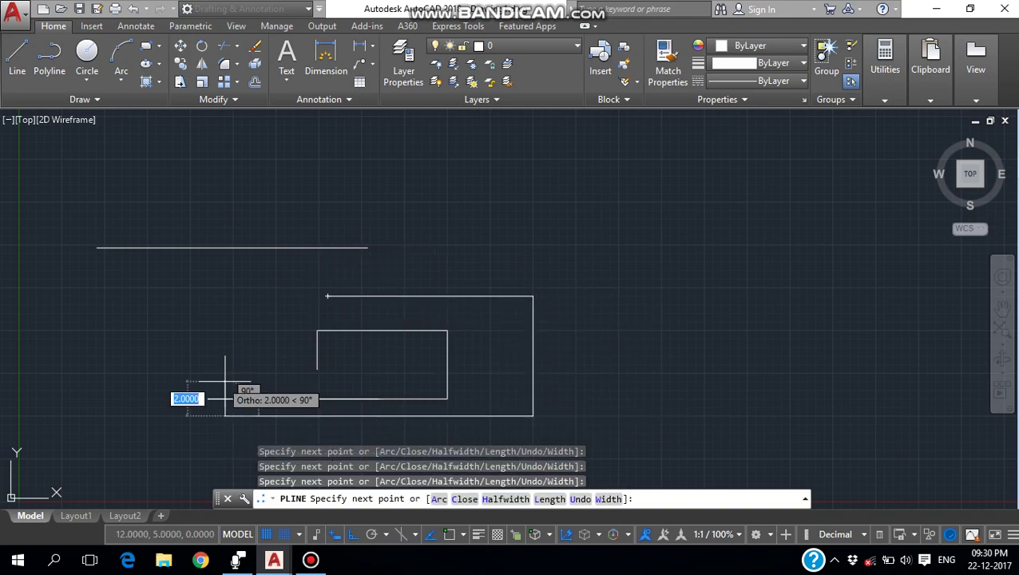
{"action": "left_click", "coordinate": [226, 339]}
{"action": "left_click", "coordinate": [430, 256]}
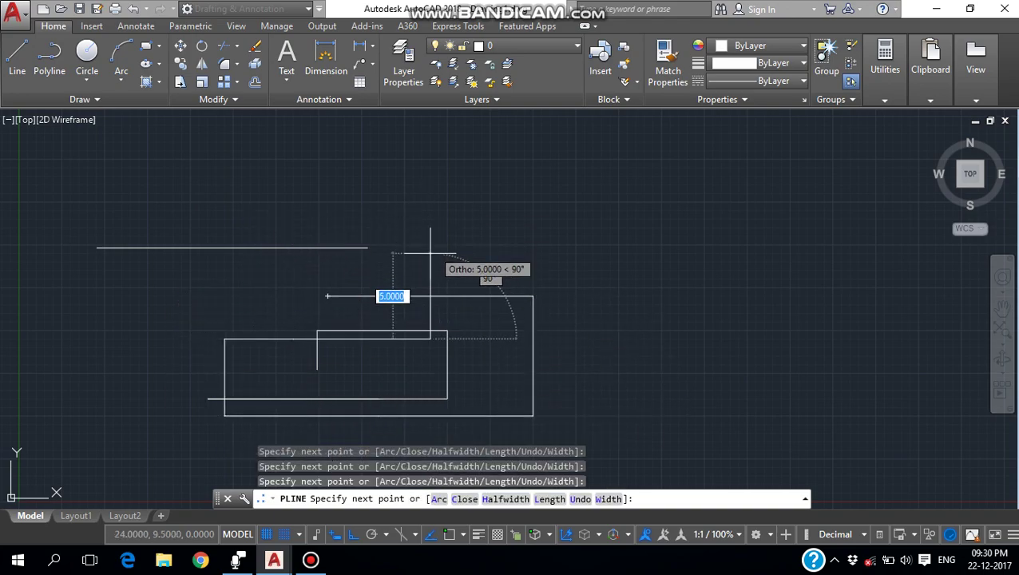
{"action": "left_click", "coordinate": [550, 298]}
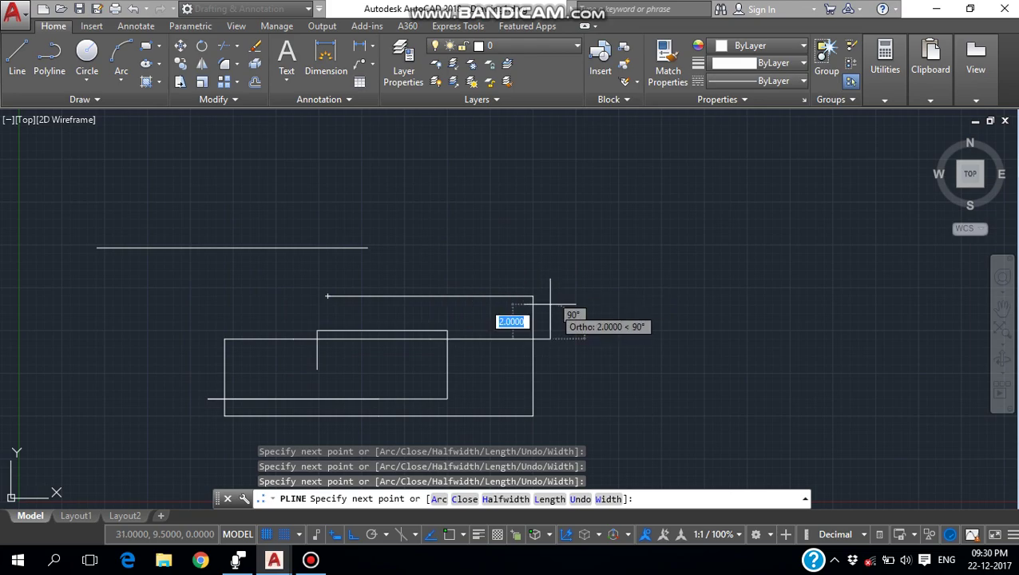
{"action": "key", "text": "Escape"}
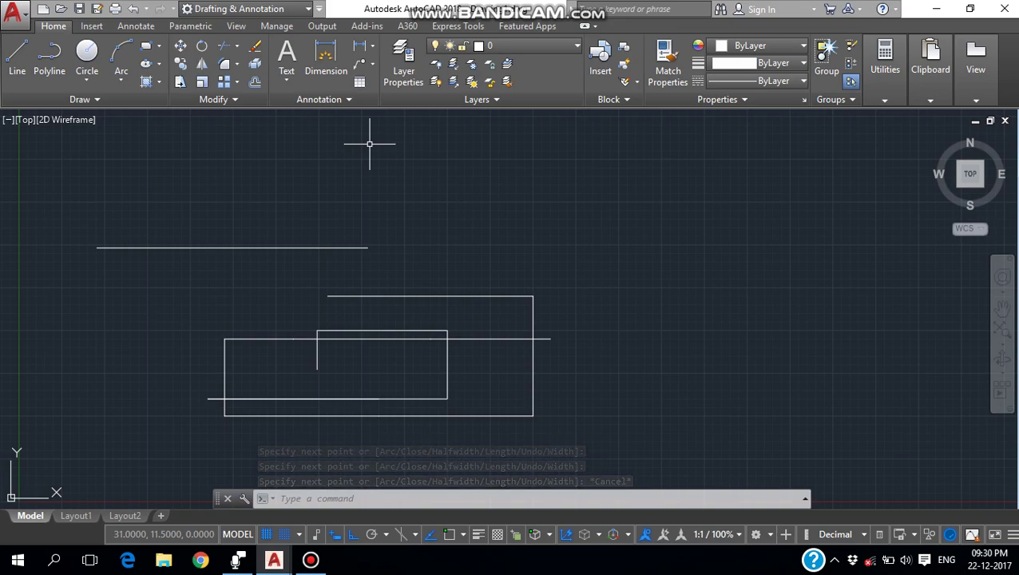
- Crossing-select all eight lines, rectangle segments and polyline, and delete them
{"action": "scroll", "coordinate": [426, 255], "scroll_direction": "down", "scroll_amount": 5}
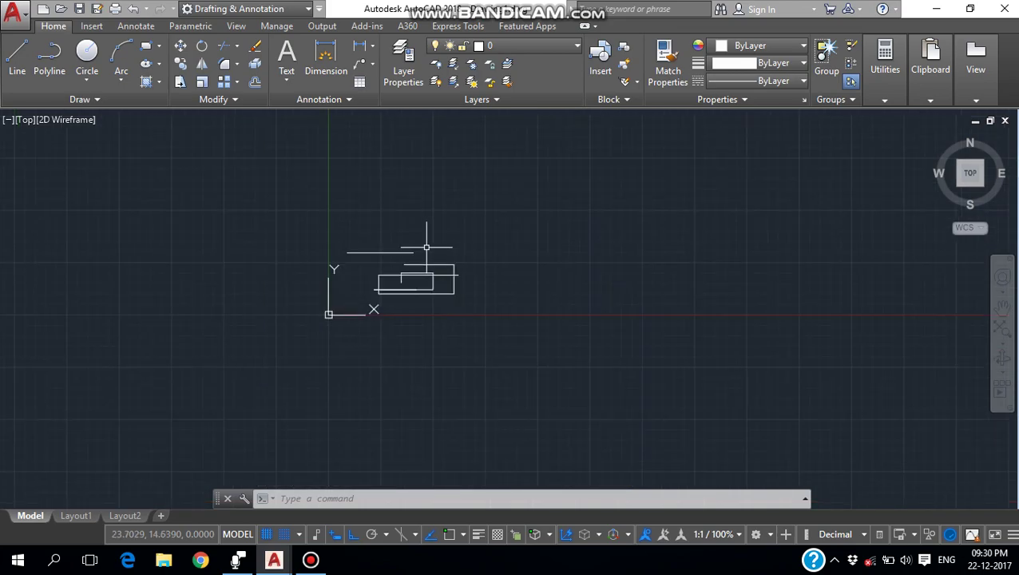
{"action": "scroll", "coordinate": [416, 236], "scroll_direction": "up", "scroll_amount": 5}
{"action": "scroll", "coordinate": [218, 177], "scroll_direction": "down", "scroll_amount": 3}
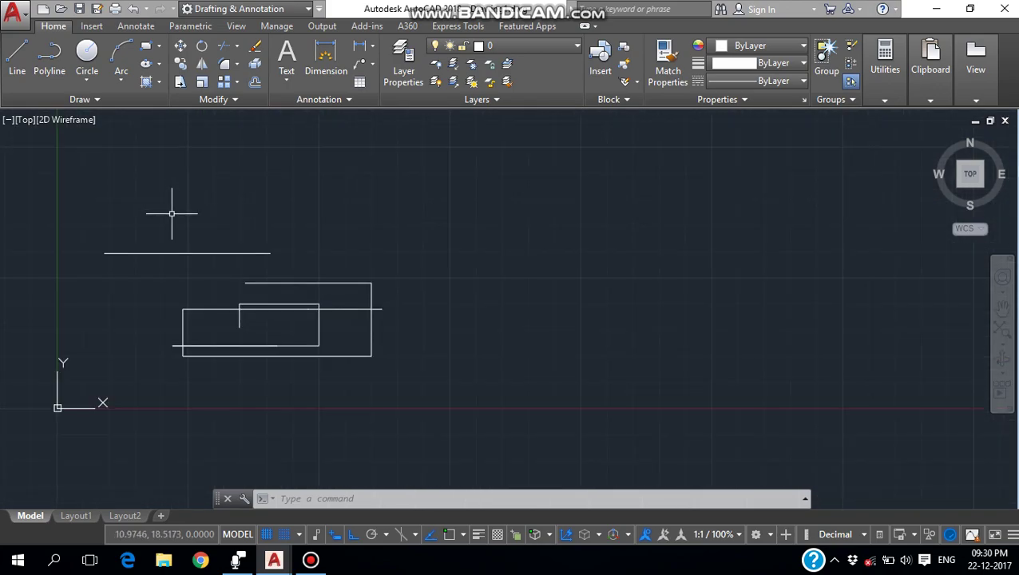
{"action": "left_click", "coordinate": [133, 192]}
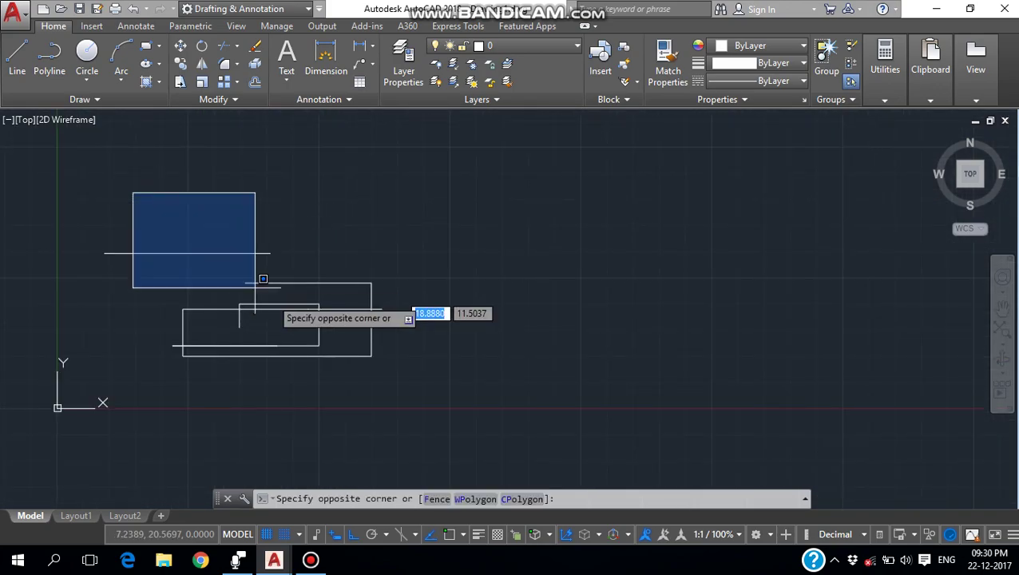
{"action": "left_click", "coordinate": [467, 441]}
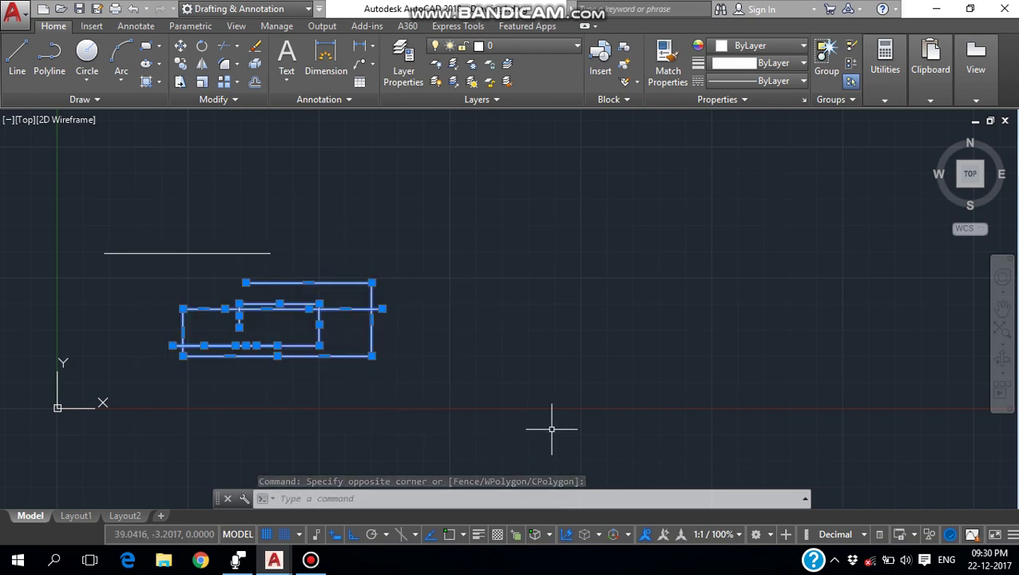
{"action": "key", "text": "Escape"}
{"action": "left_click", "coordinate": [496, 392]}
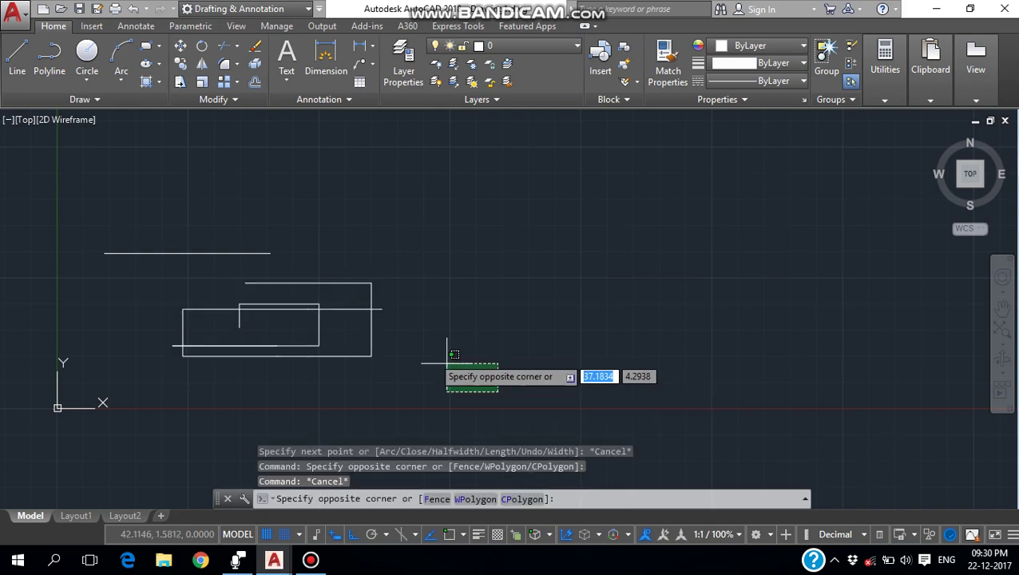
{"action": "left_click", "coordinate": [89, 214]}
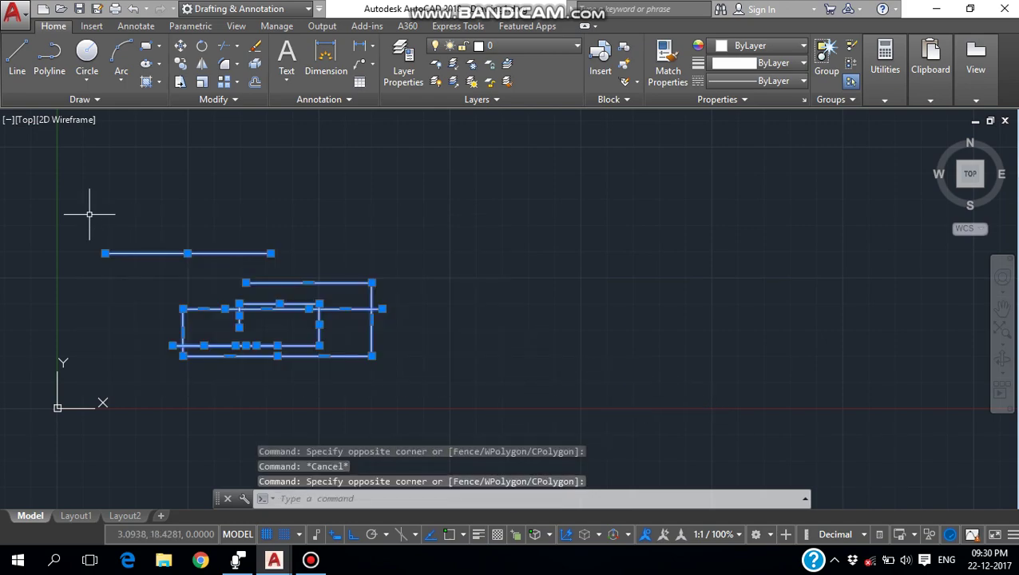
{"action": "key", "text": "Escape"}
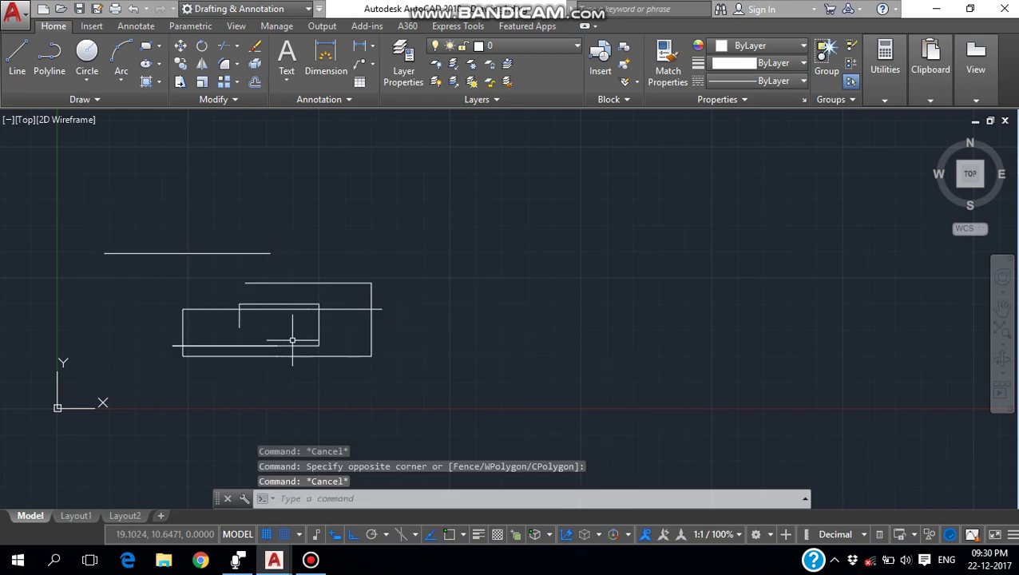
{"action": "left_click", "coordinate": [451, 381]}
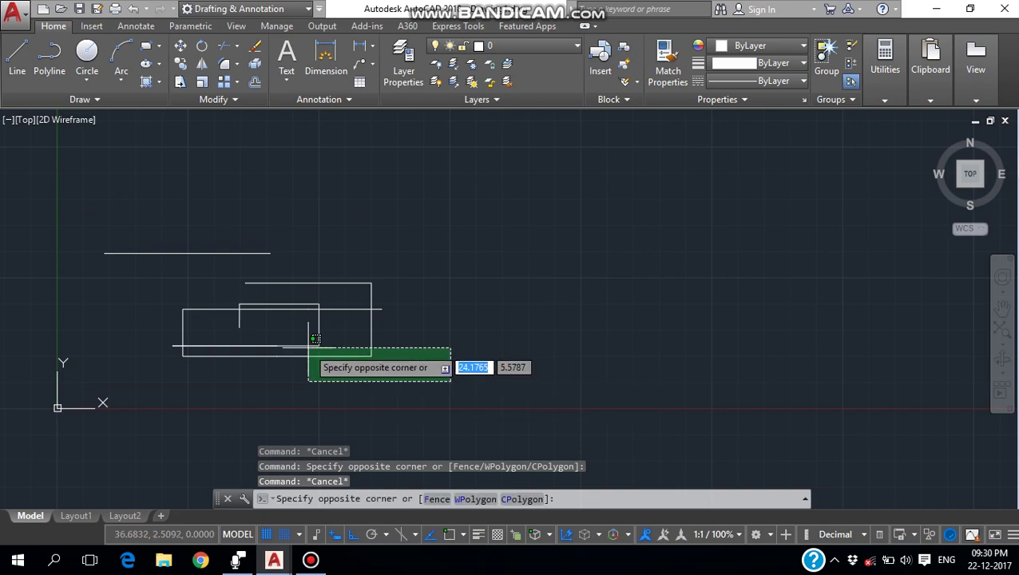
{"action": "left_click", "coordinate": [196, 236]}
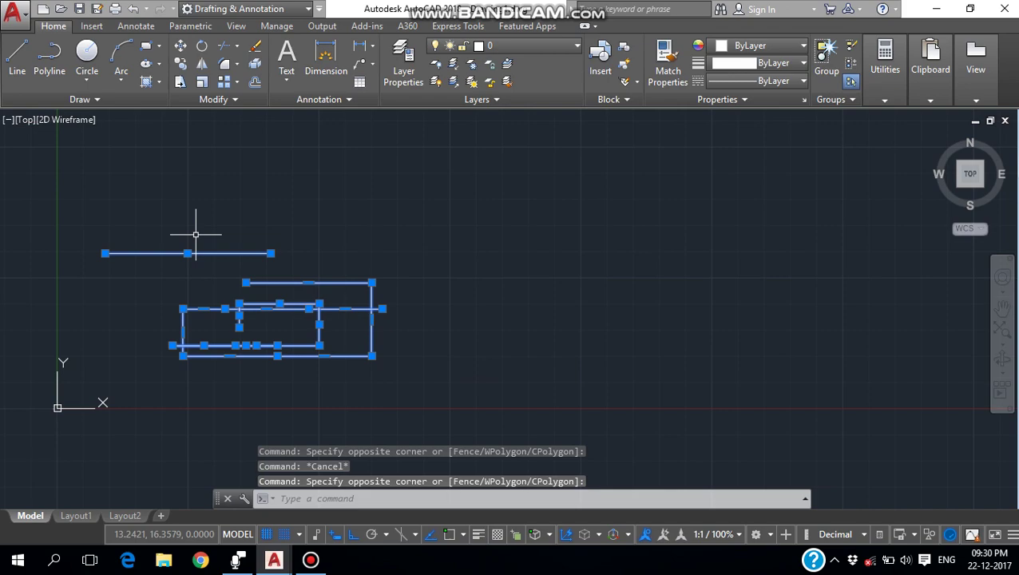
{"action": "key", "text": "Delete"}
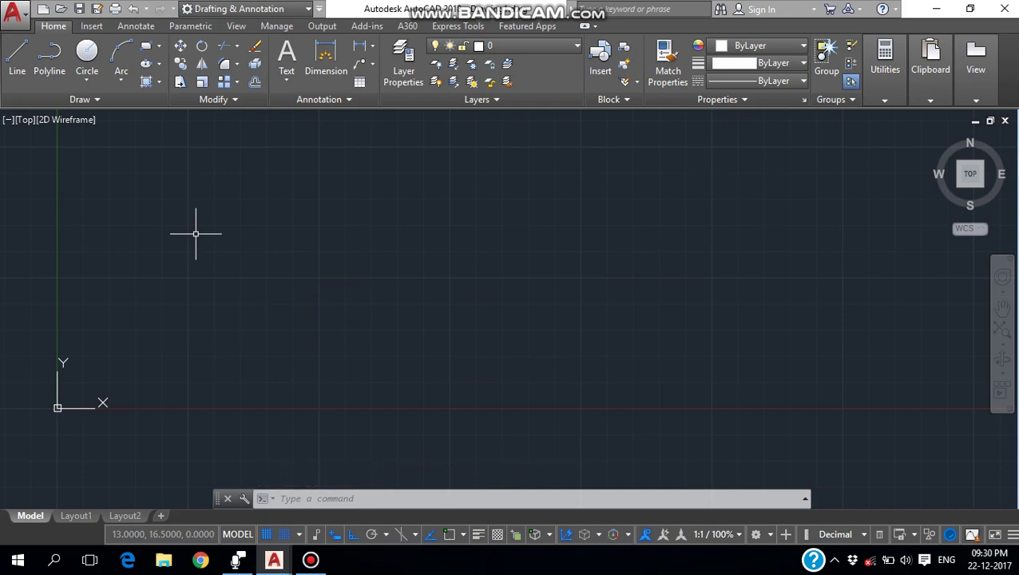
- Set Drawing Units to Decimal length, precision 0, insertion scale Centimeters
{"action": "type", "text": "UN"}
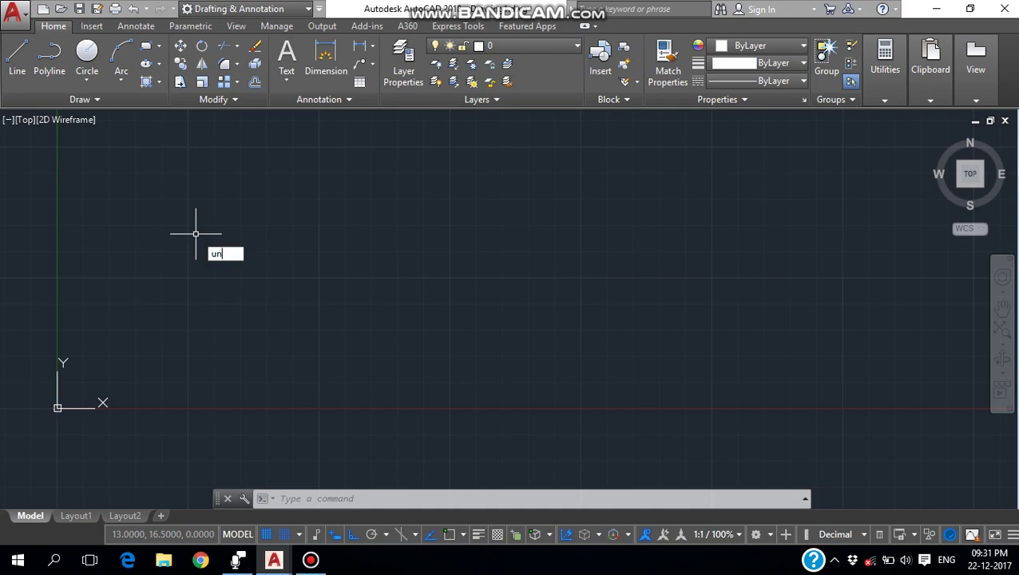
{"action": "key", "text": "Return"}
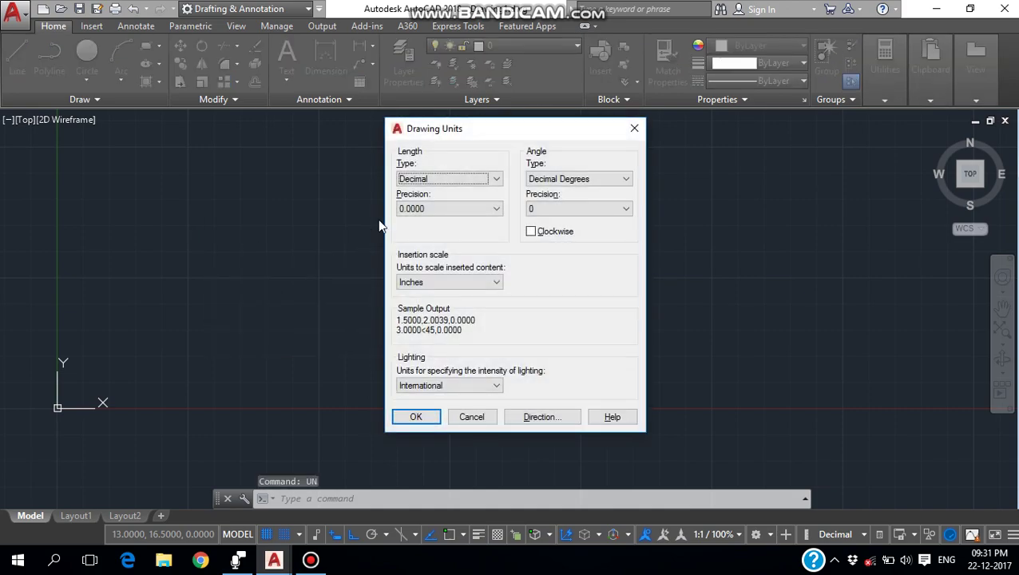
{"action": "left_click", "coordinate": [409, 180]}
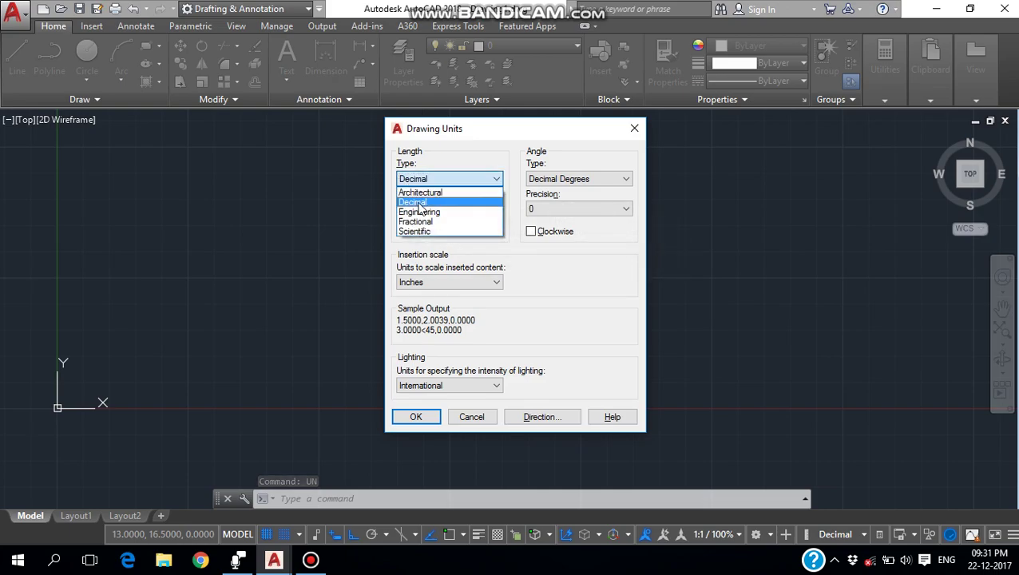
{"action": "left_click", "coordinate": [418, 204]}
{"action": "left_click", "coordinate": [419, 208]}
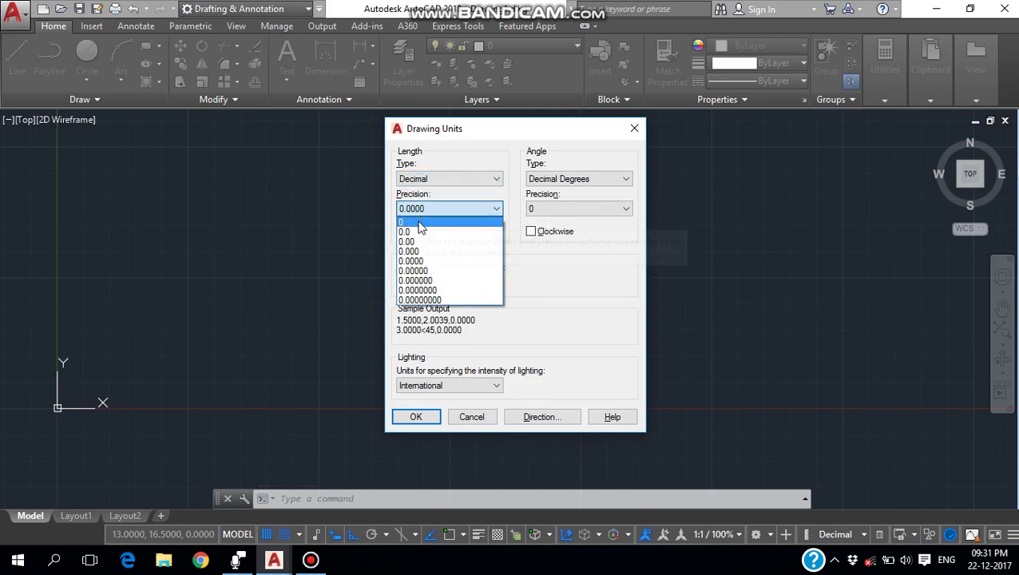
{"action": "left_click", "coordinate": [418, 223]}
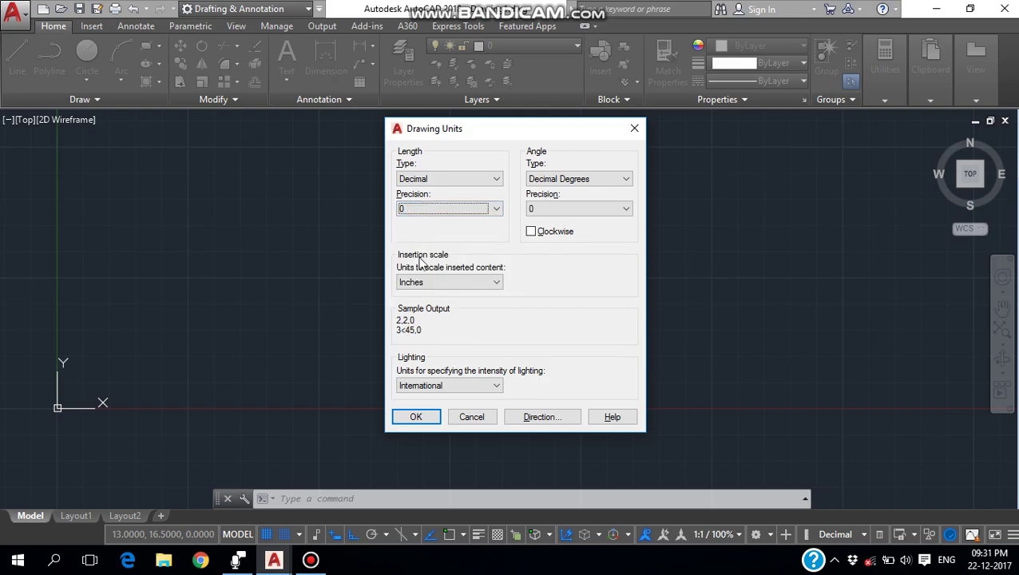
{"action": "left_click", "coordinate": [435, 283]}
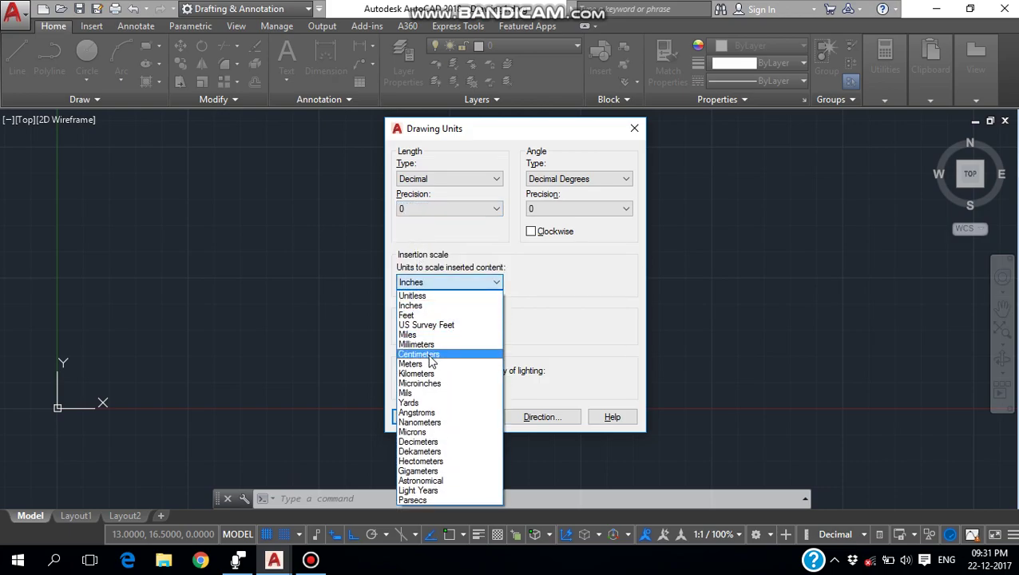
{"action": "left_click", "coordinate": [427, 354]}
{"action": "left_click", "coordinate": [416, 417]}
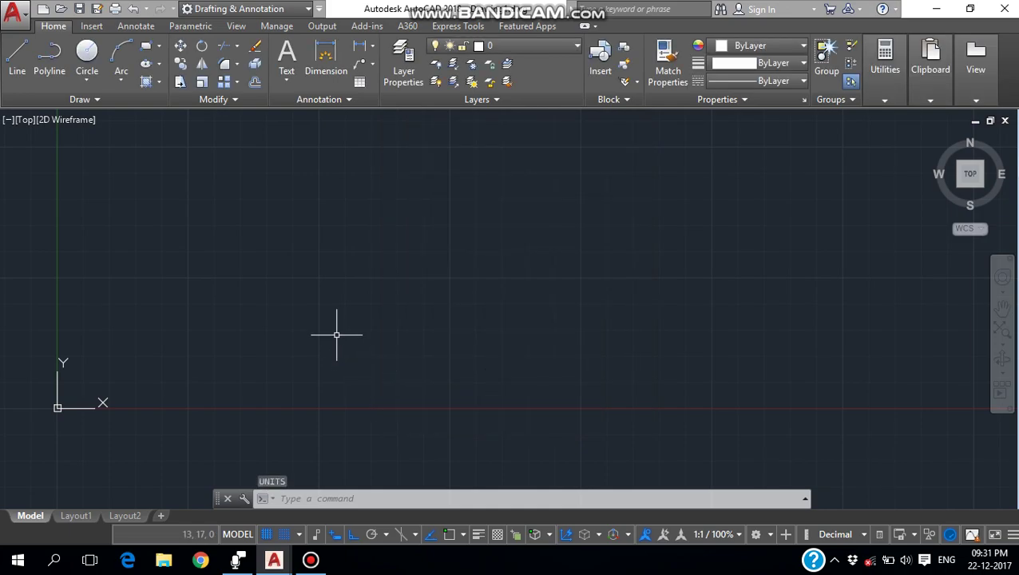
- Resume the Bandicam recording and bring the AutoCAD drawing window back to the front
{"action": "left_click", "coordinate": [130, 28]}
{"action": "left_click", "coordinate": [225, 27]}
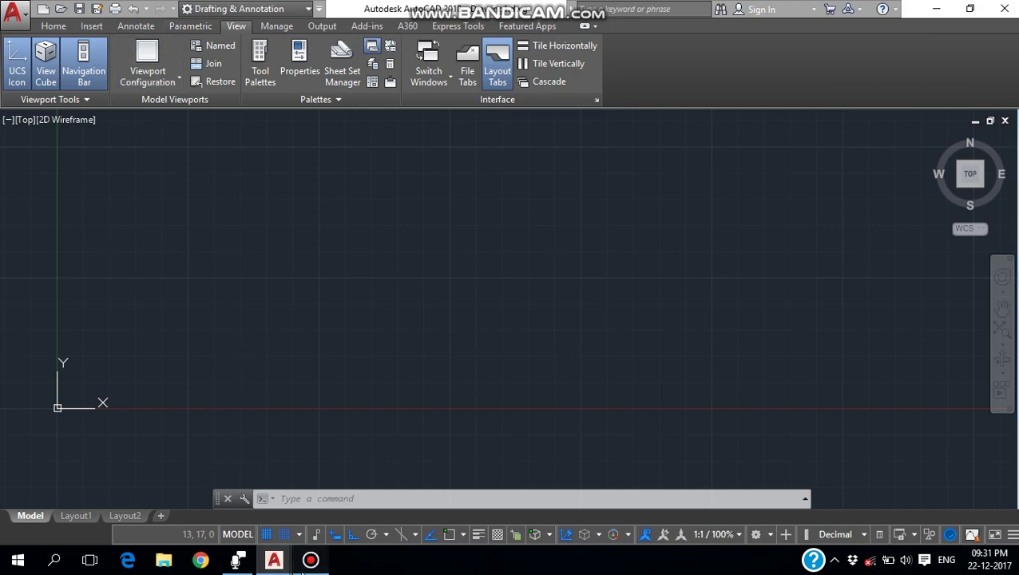
{"action": "left_click", "coordinate": [311, 559]}
{"action": "left_click", "coordinate": [808, 129]}
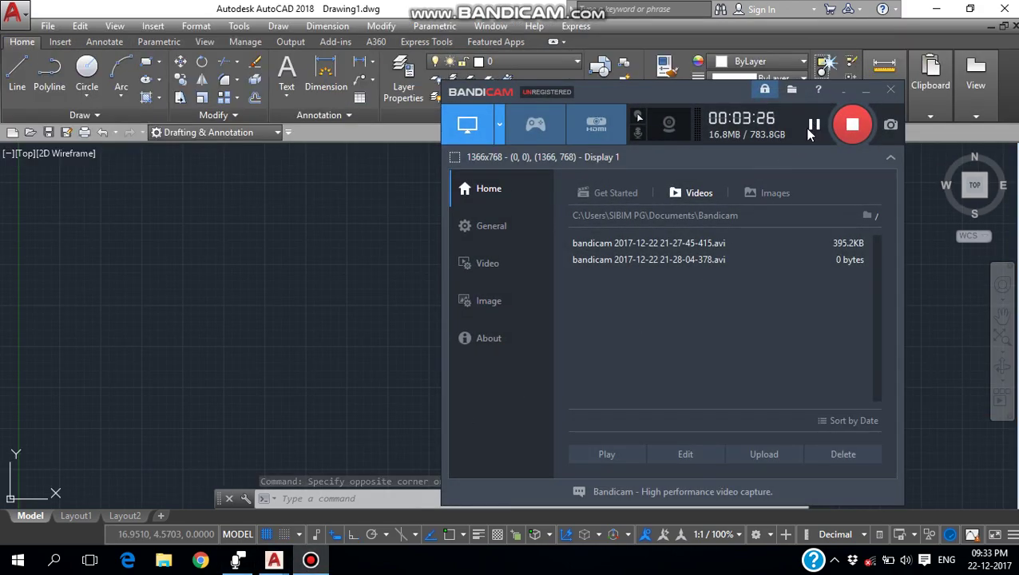
{"action": "left_click", "coordinate": [436, 236]}
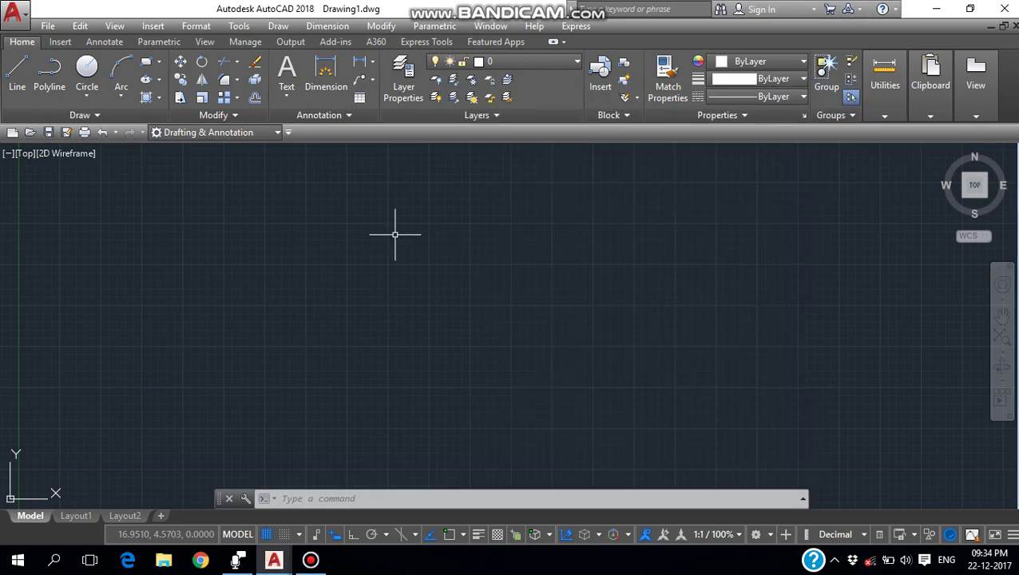
- Set the drawing limits to lower-left 0,0 and upper-right 249,454 via Format > Drawing Limits
{"action": "left_click", "coordinate": [195, 25]}
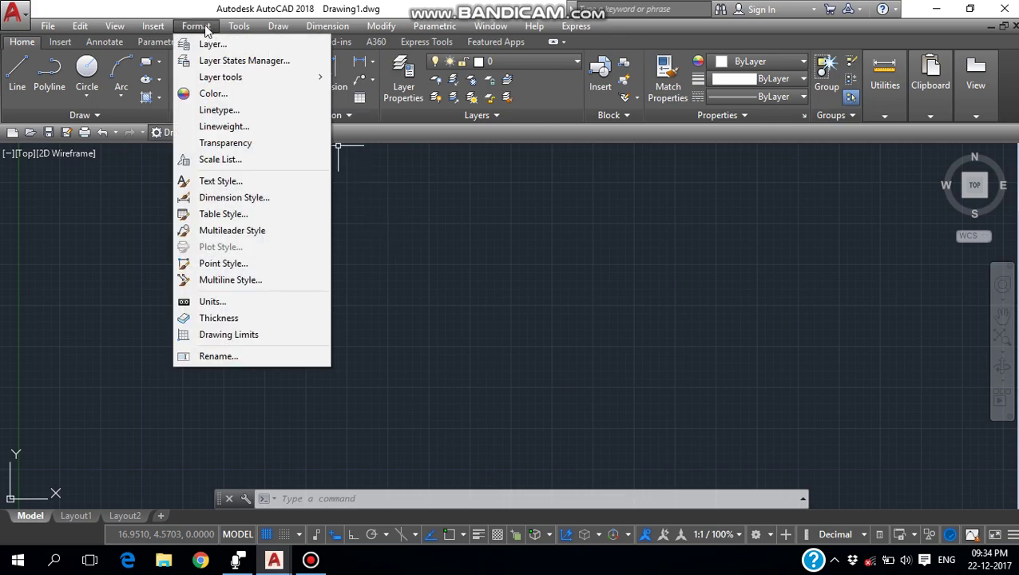
{"action": "left_click", "coordinate": [229, 335]}
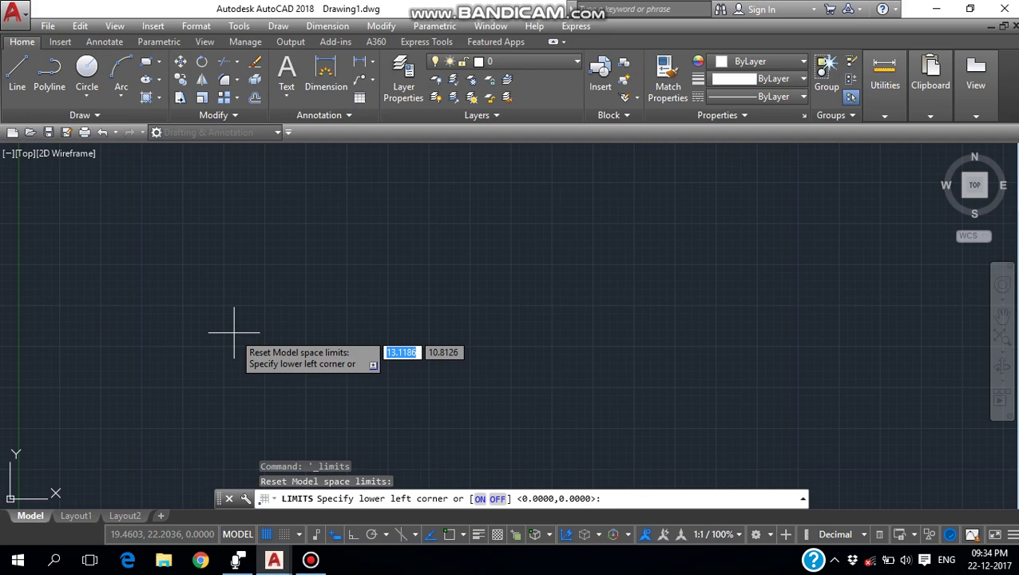
{"action": "type", "text": "0"}
{"action": "key", "text": "Tab"}
{"action": "type", "text": "0"}
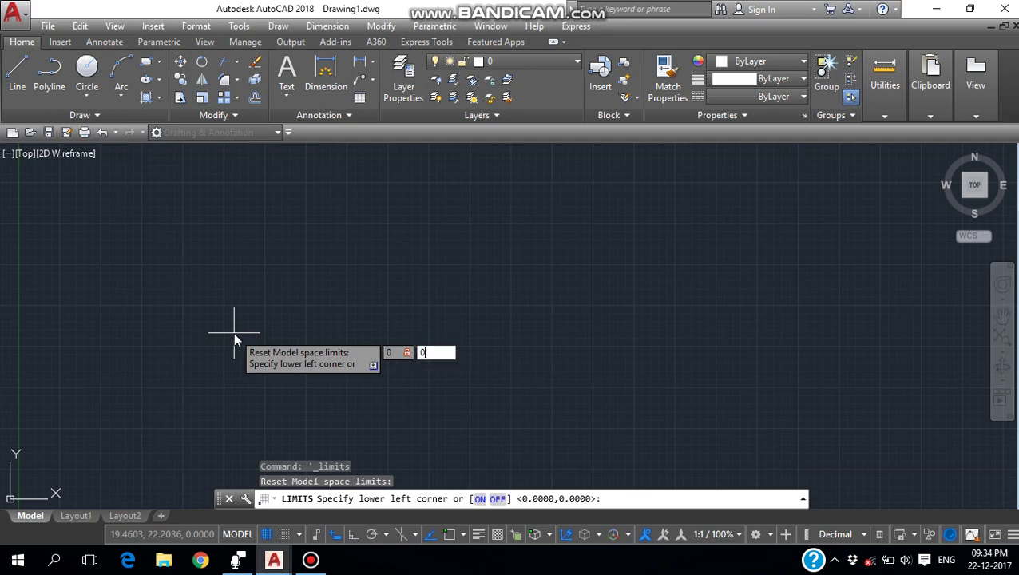
{"action": "key", "text": "Return"}
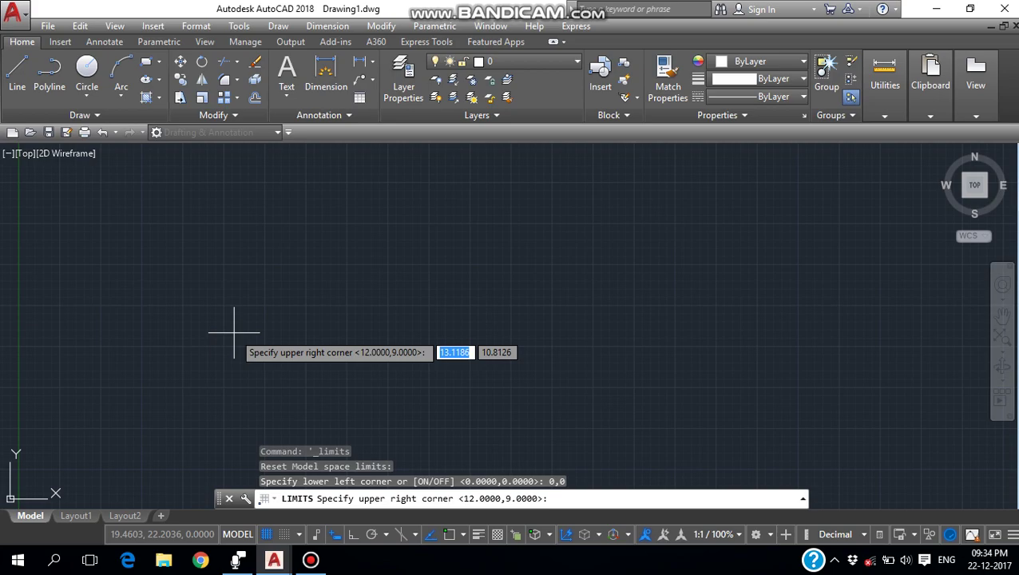
{"action": "type", "text": "249"}
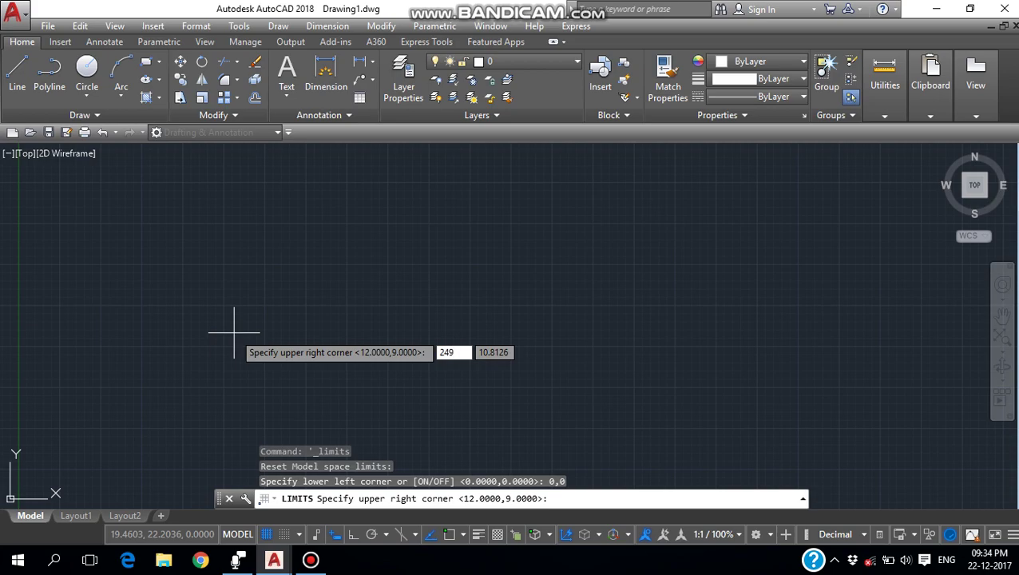
{"action": "key", "text": "Tab"}
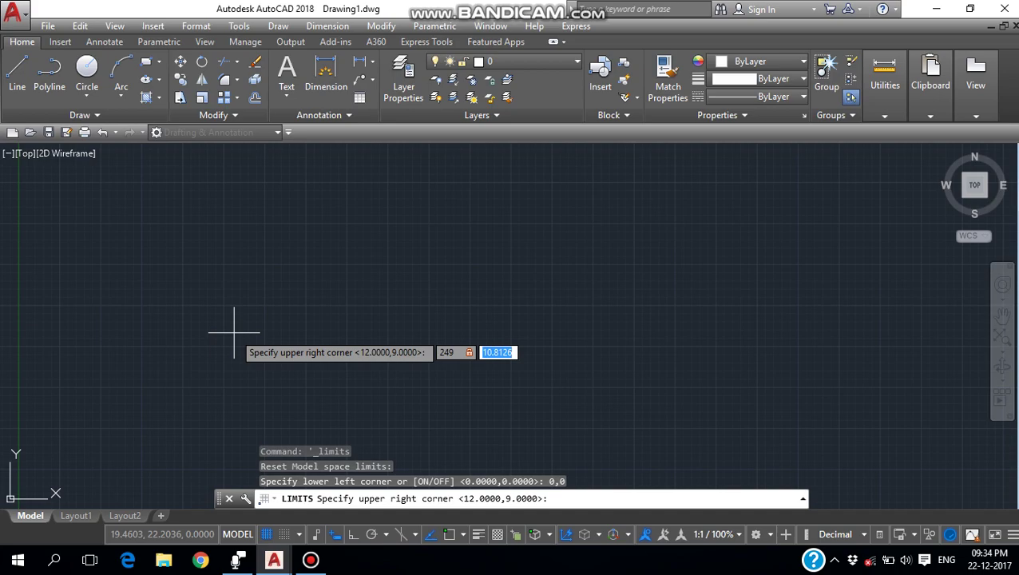
{"action": "type", "text": "454"}
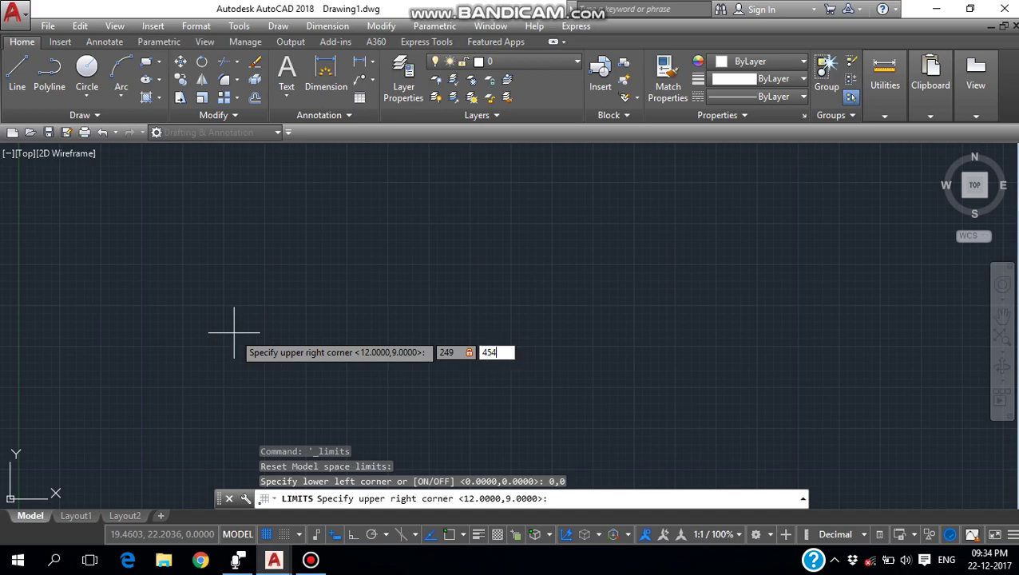
{"action": "key", "text": "Return"}
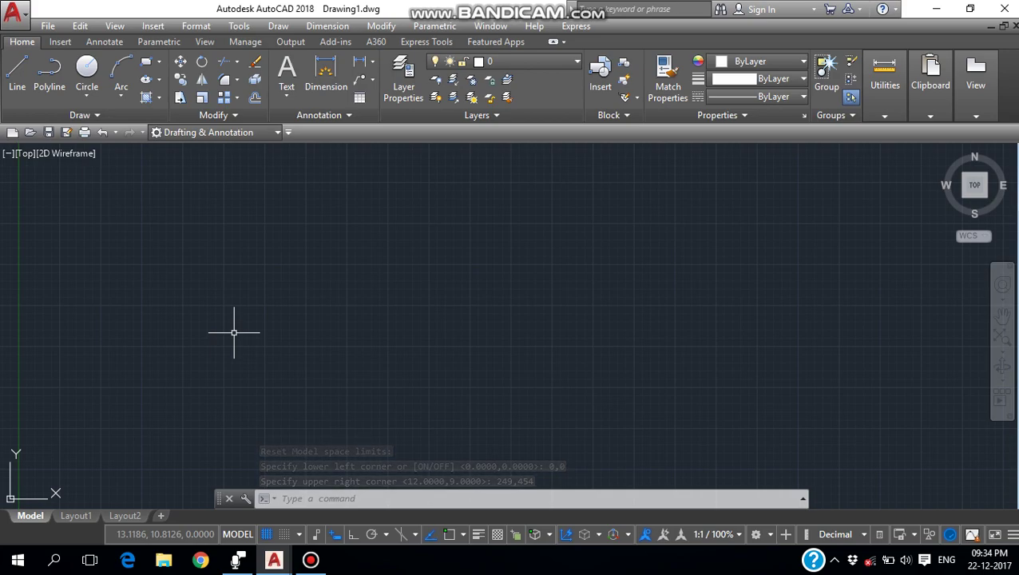
- Draw a wide rectangle in the left-centre of the drawing area with REC
{"action": "type", "text": "rec"}
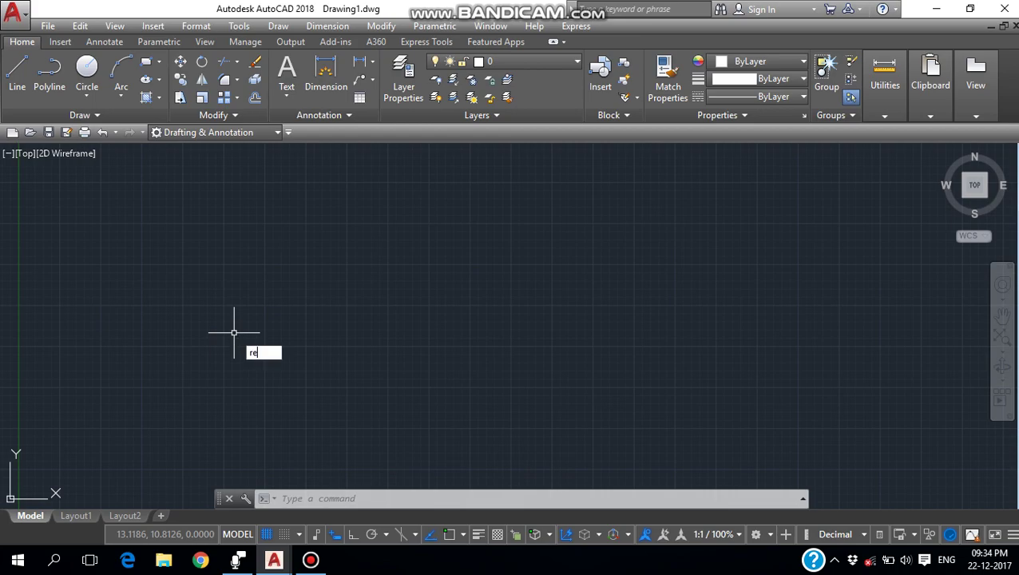
{"action": "key", "text": "Escape"}
{"action": "key", "text": "Return"}
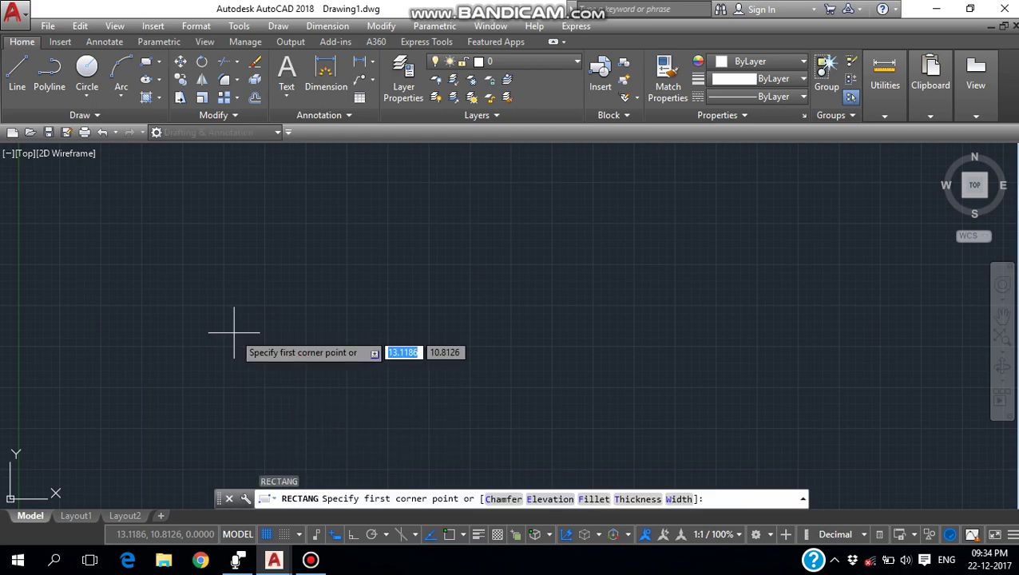
{"action": "left_click", "coordinate": [151, 386]}
{"action": "left_click", "coordinate": [475, 274]}
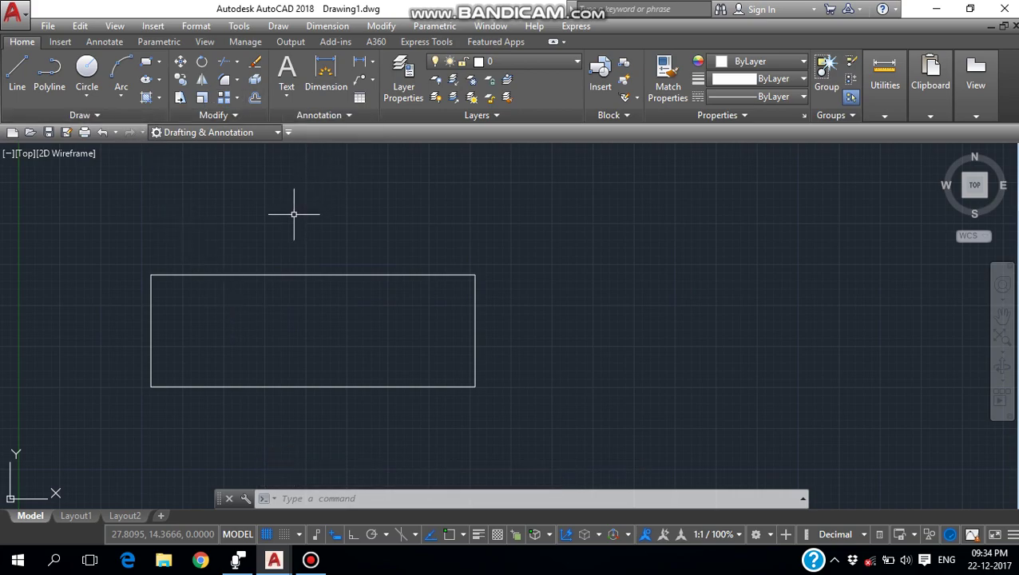
{"action": "key", "text": "Escape"}
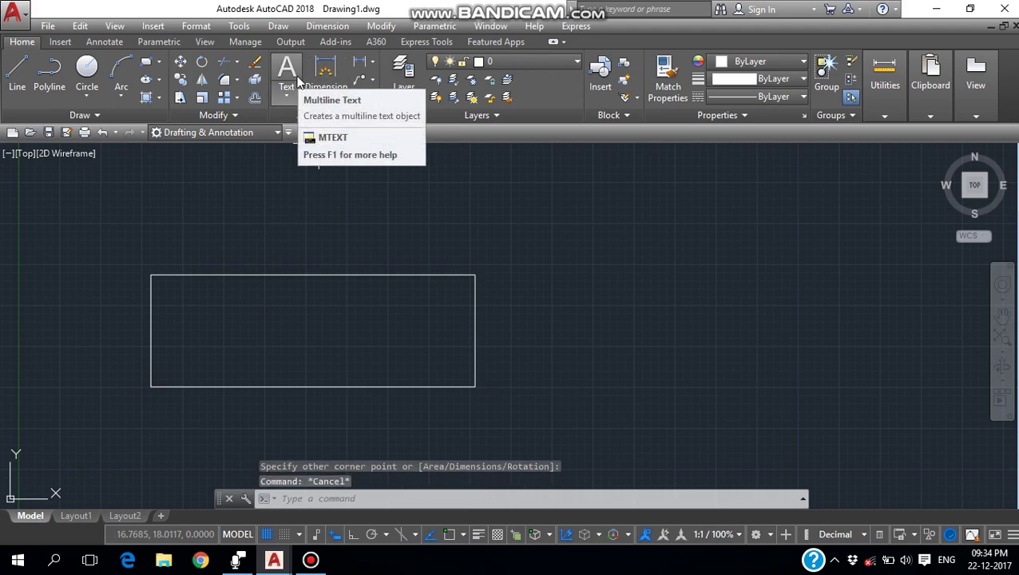
- Create a multiline text box above the rectangle and type 'sibin'
{"action": "left_click", "coordinate": [295, 73]}
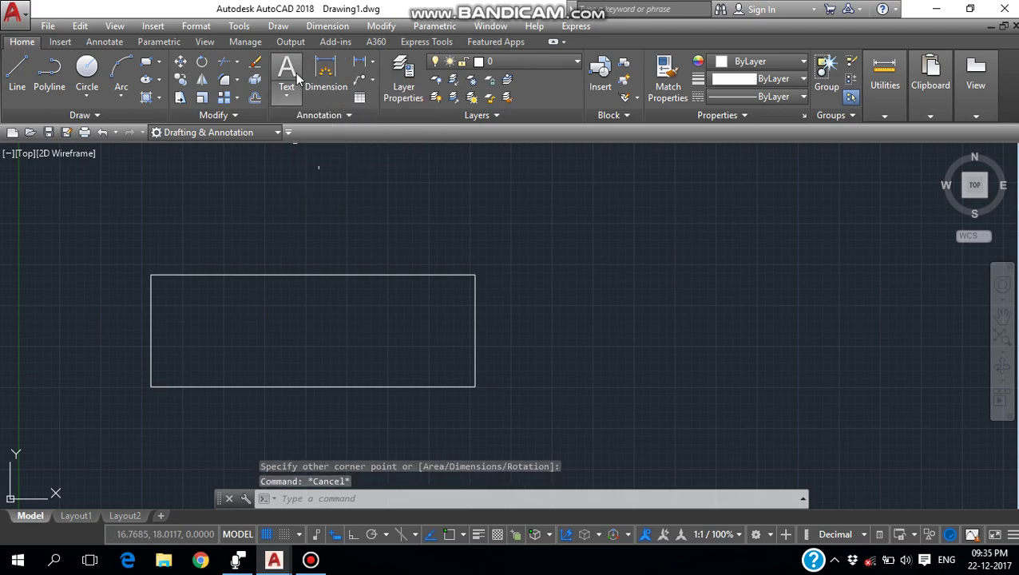
{"action": "left_click", "coordinate": [283, 237]}
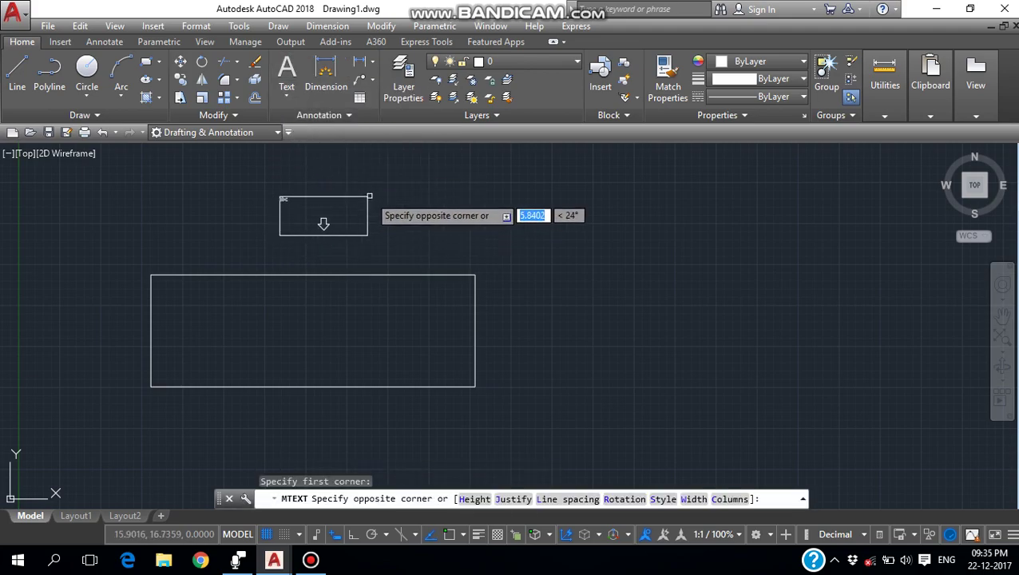
{"action": "left_click", "coordinate": [695, 196]}
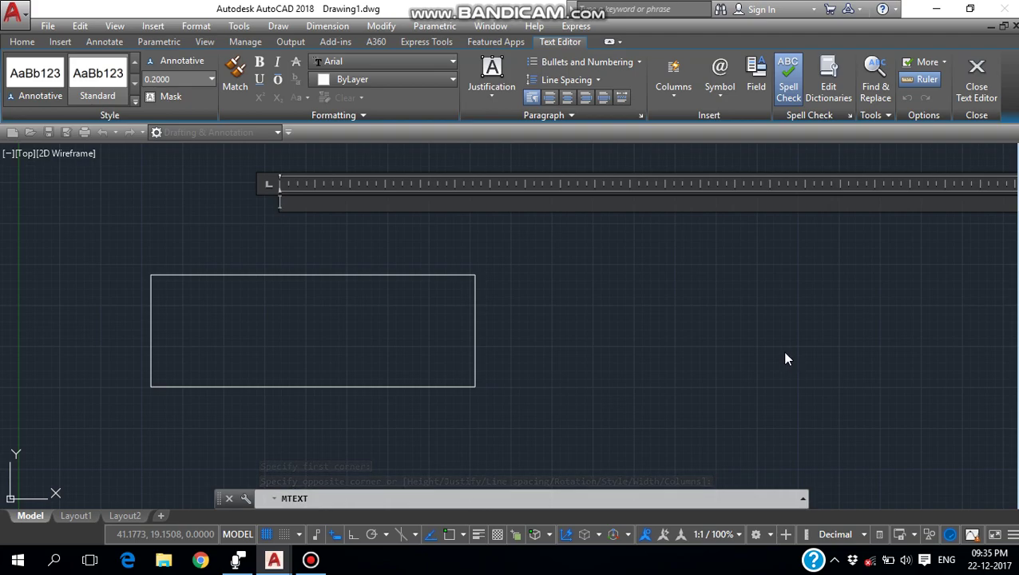
{"action": "type", "text": "sibn"}
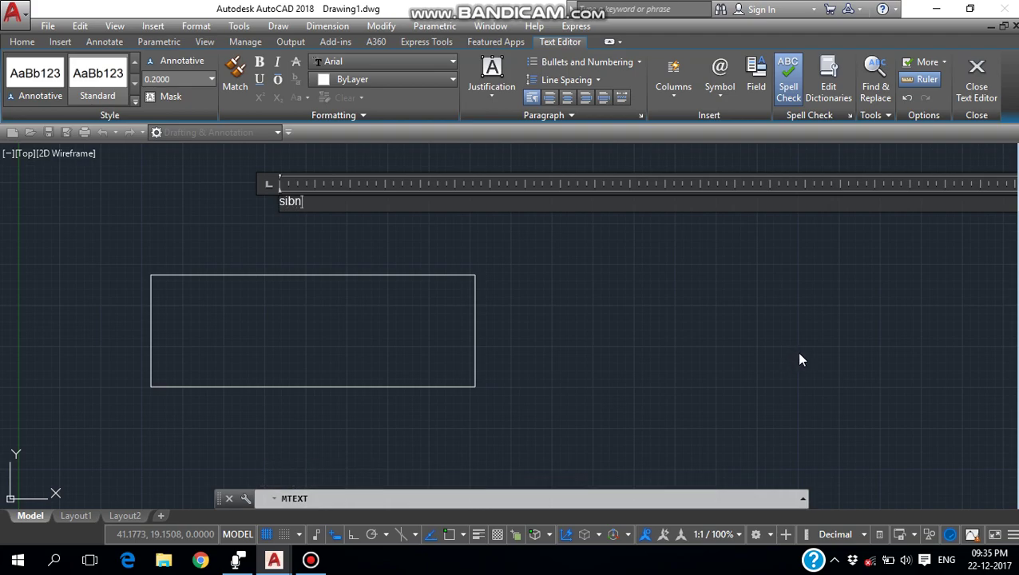
{"action": "key", "text": "BackSpace"}
{"action": "type", "text": "in"}
- Set the text height of 'sibin' to 10
{"action": "key", "text": "ctrl+a"}
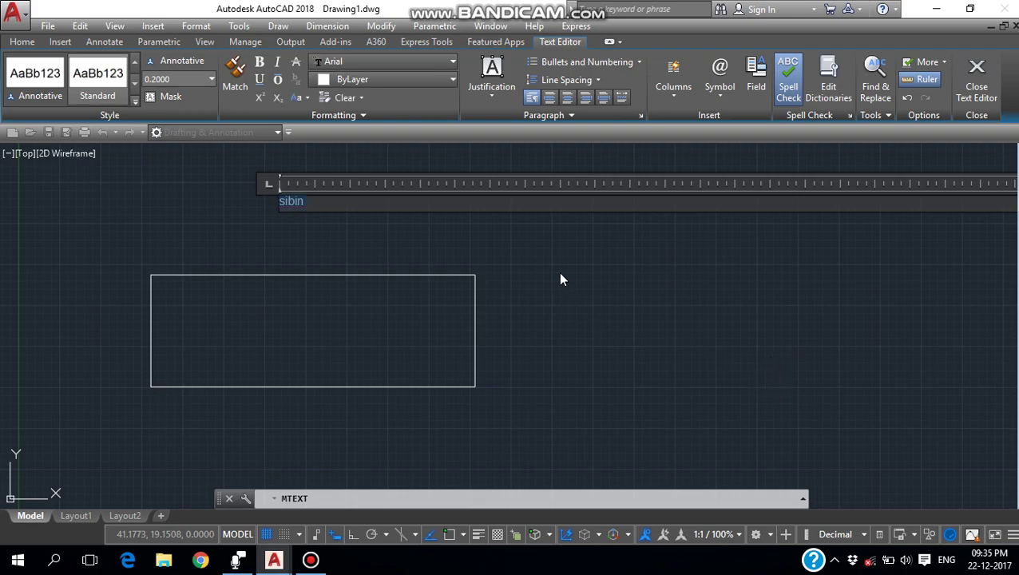
{"action": "left_click", "coordinate": [211, 81]}
{"action": "left_click", "coordinate": [211, 81]}
{"action": "type", "text": "05"}
{"action": "key", "text": "Return"}
{"action": "type", "text": "0"}
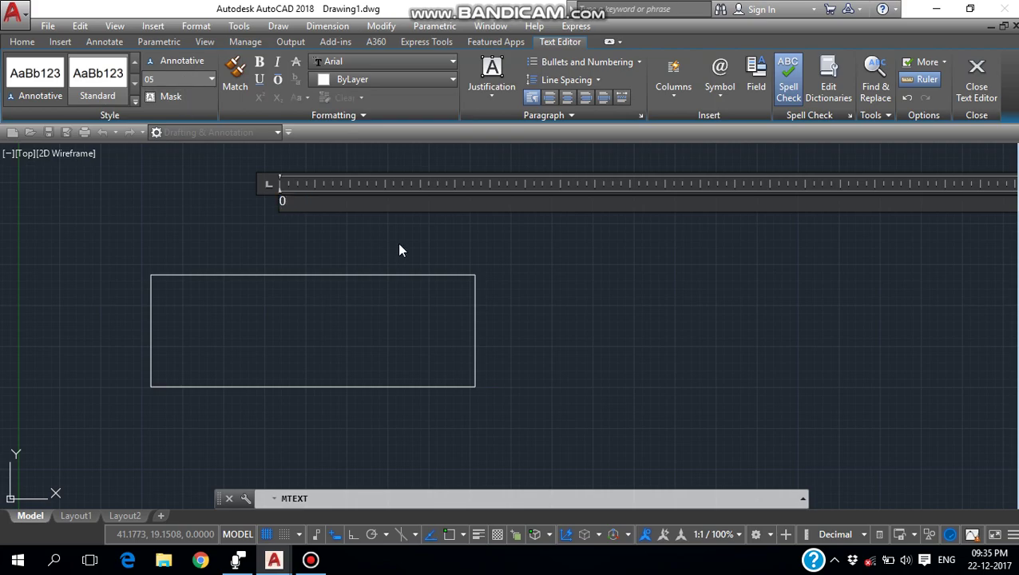
{"action": "key", "text": "ctrl+z"}
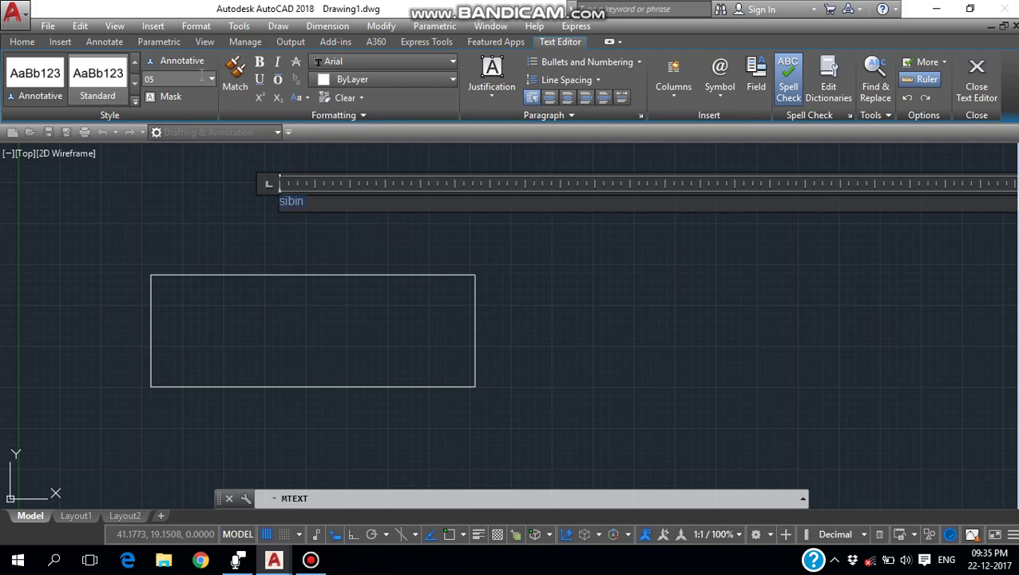
{"action": "left_click", "coordinate": [202, 76]}
{"action": "type", "text": "10"}
{"action": "key", "text": "Return"}
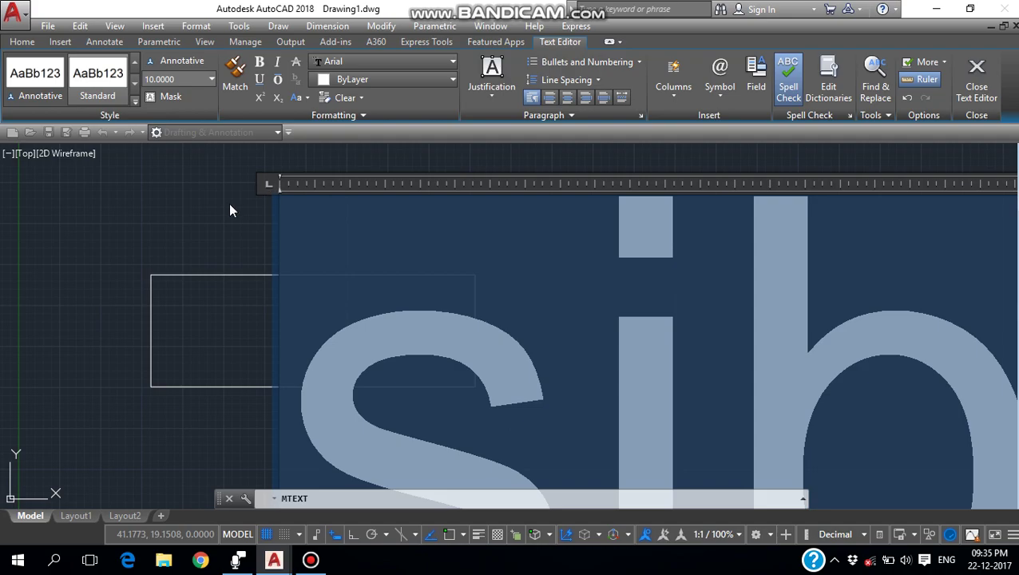